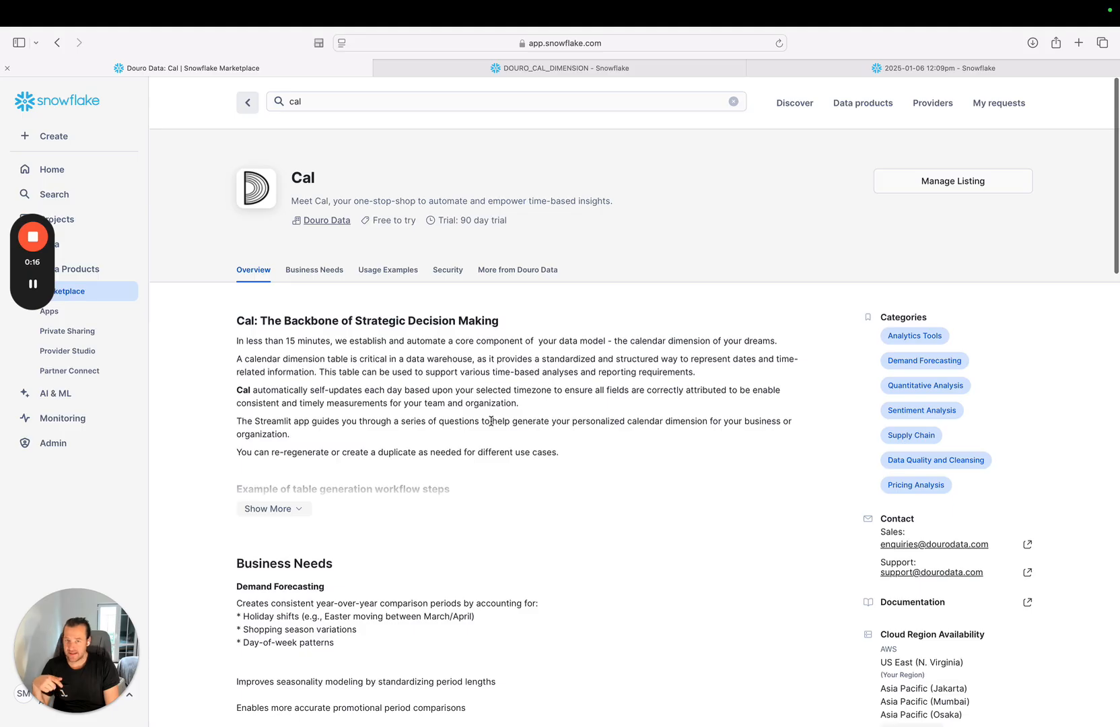
Review the Cal marketplace listing and the DOURO_CAL_DIMENSION app's documentation on workflow steps, table fields and usage scenarios.
scroll(491, 420, down, 4)
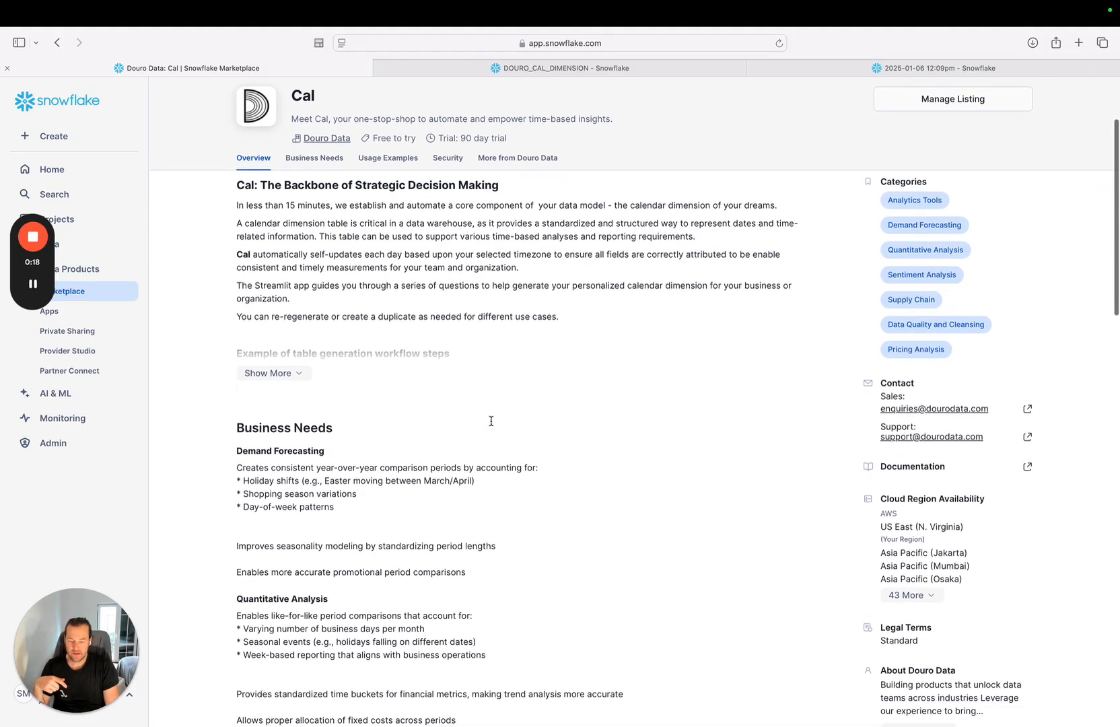
scroll(491, 421, down, 8)
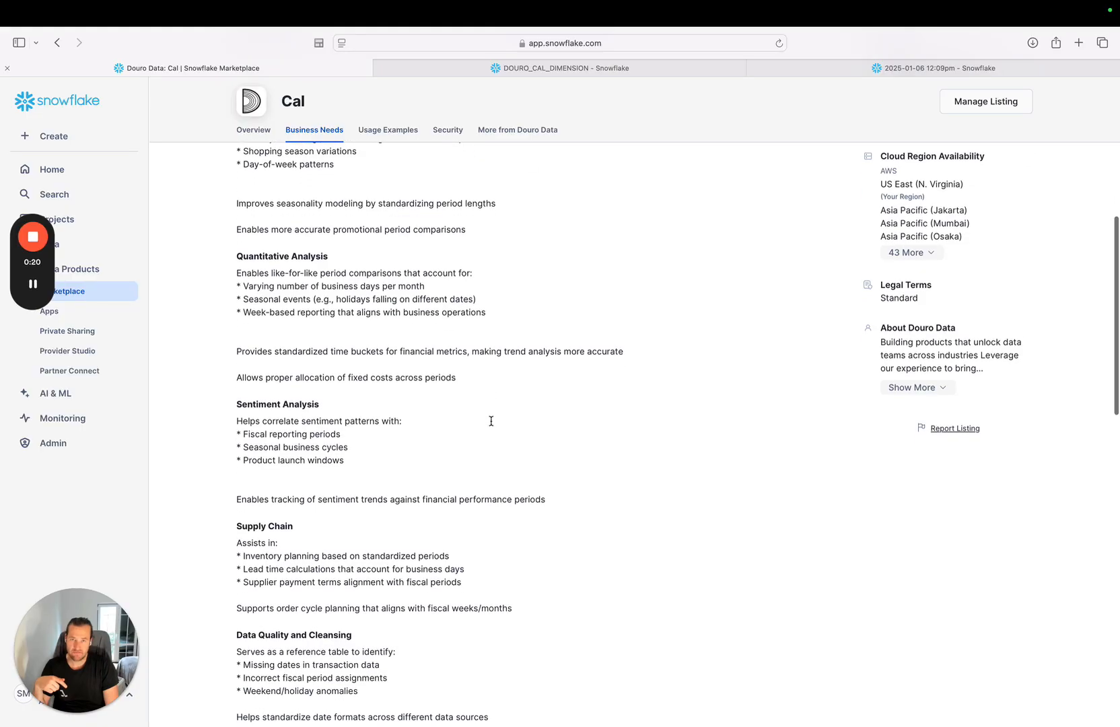
scroll(491, 421, up, 10)
scroll(490, 425, up, 3)
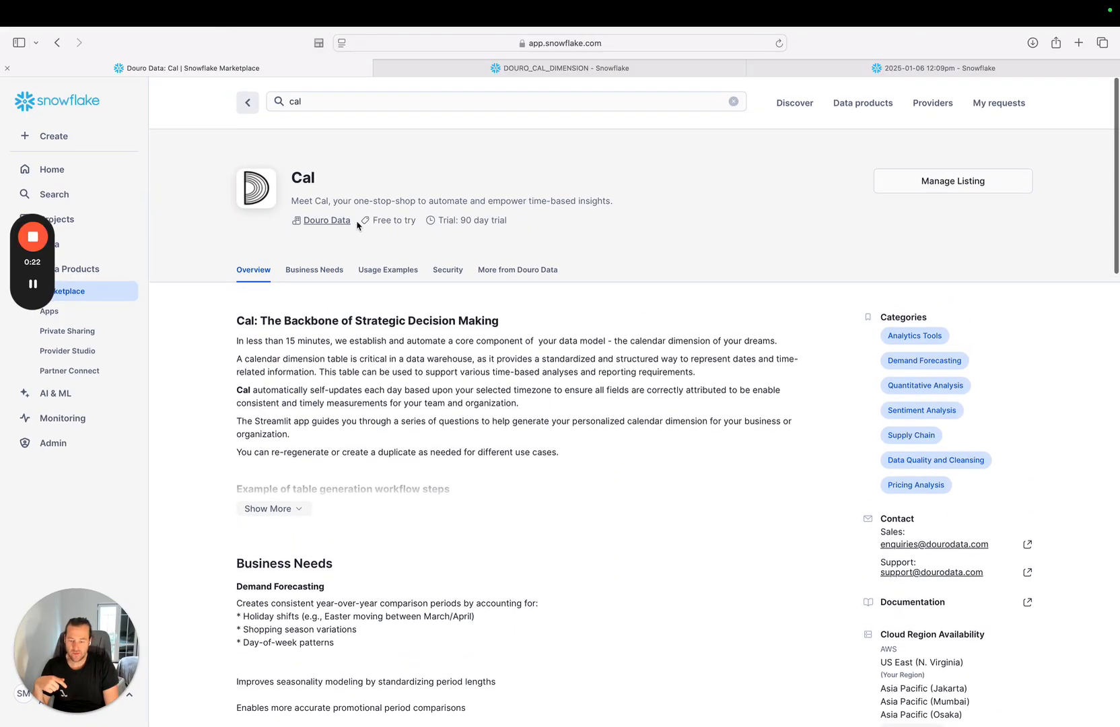
click(479, 74)
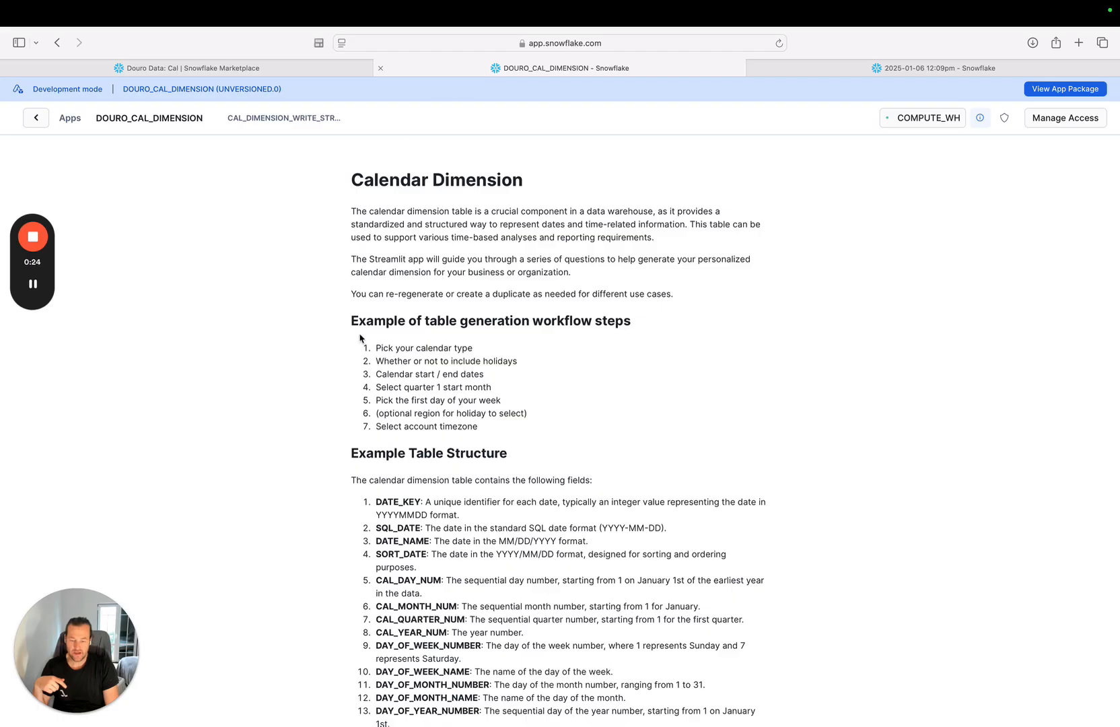
scroll(360, 337, down, 4)
scroll(360, 338, up, 4)
scroll(360, 338, down, 9)
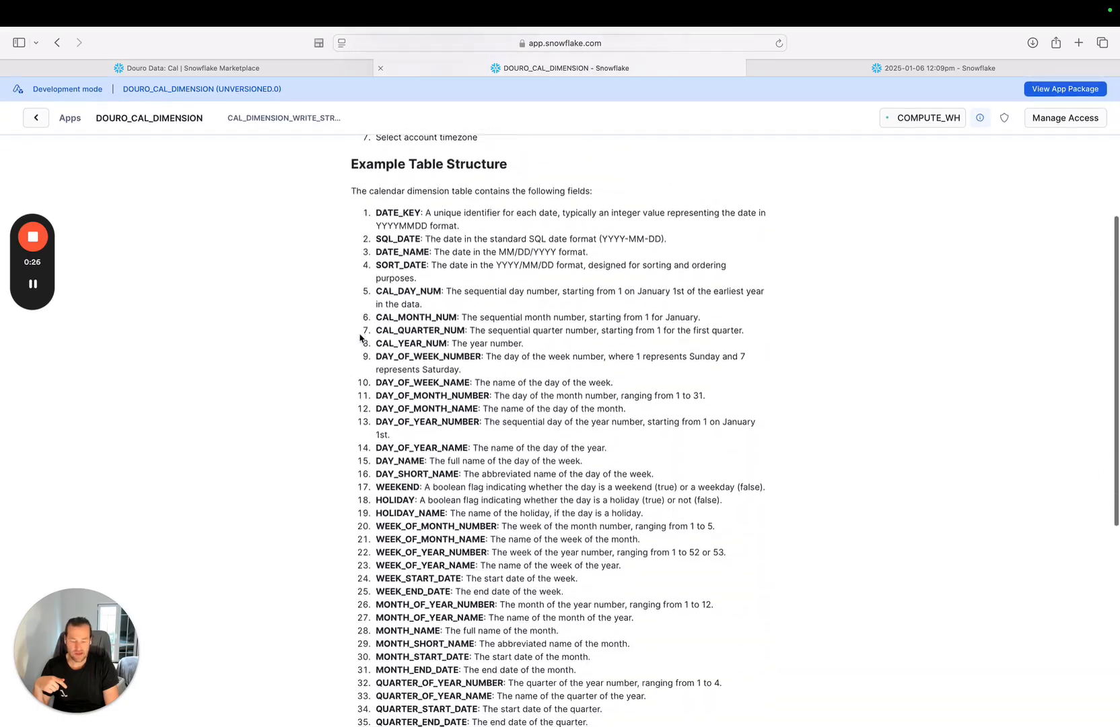
scroll(360, 337, down, 2)
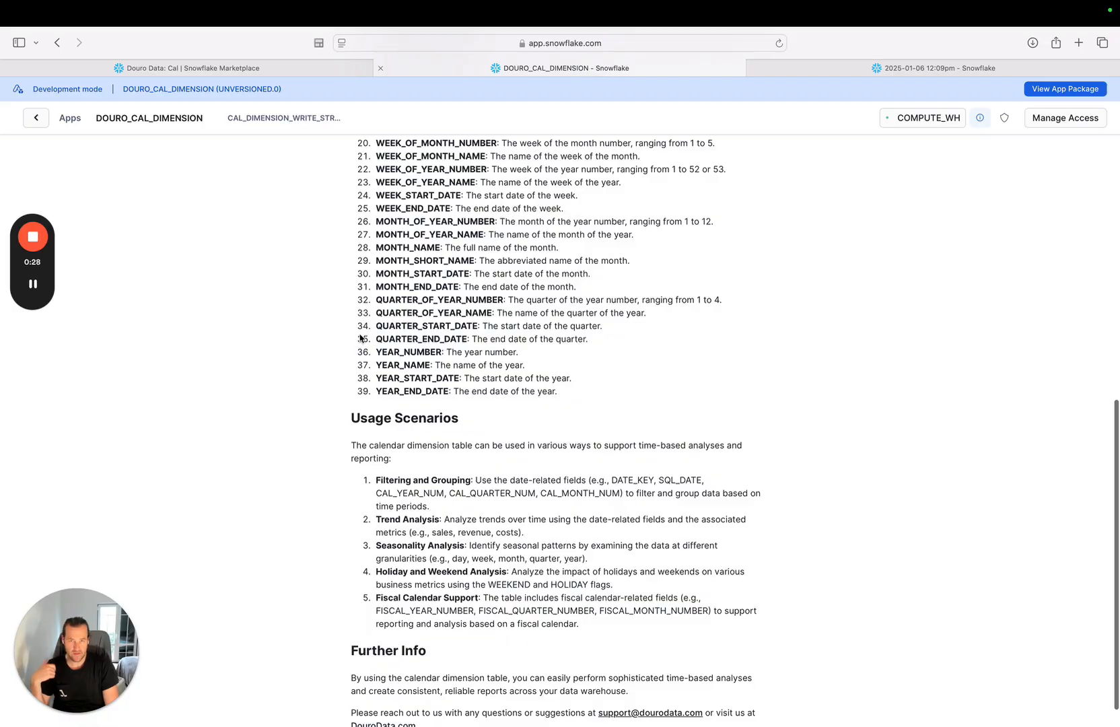
scroll(360, 338, up, 1)
scroll(360, 338, up, 6)
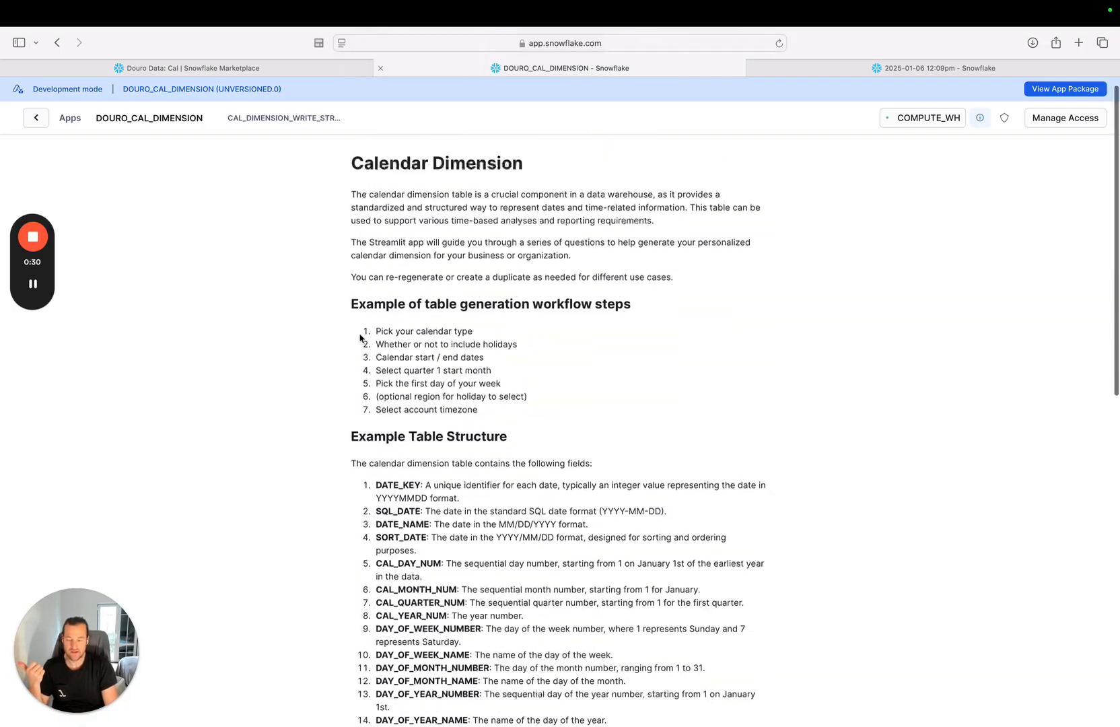
Open the app's CAL_DIMENSION_WRITE_STREAMLIT page, choose the Fiscal calendar type and include holidays.
click(274, 119)
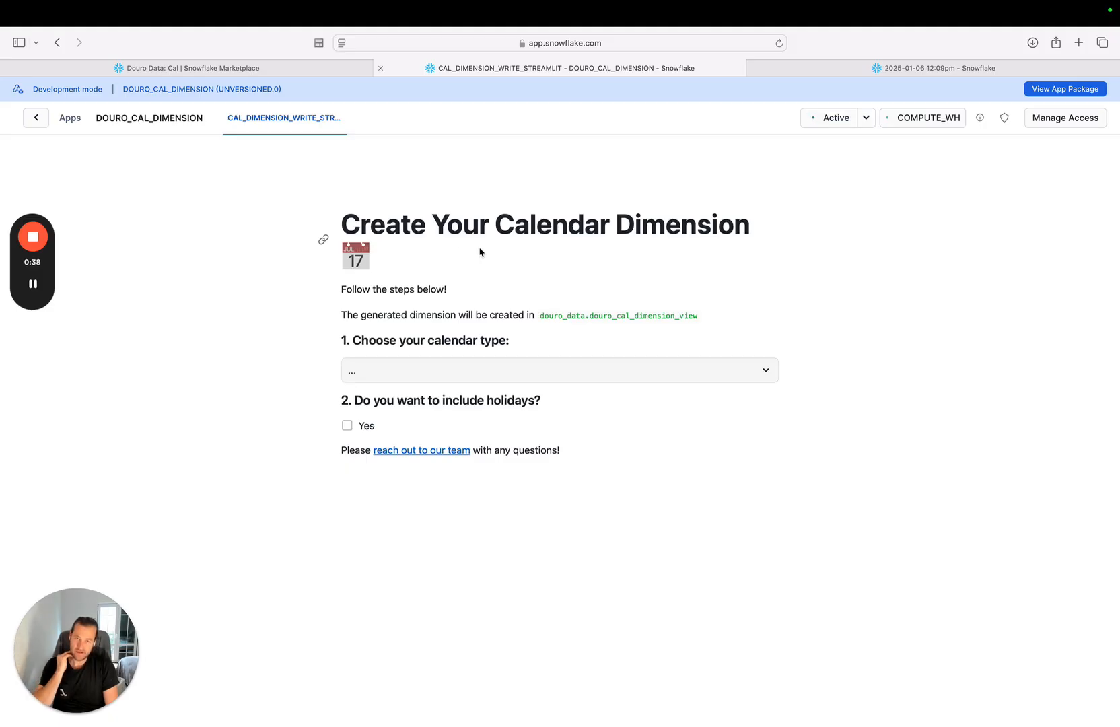
click(764, 369)
click(570, 448)
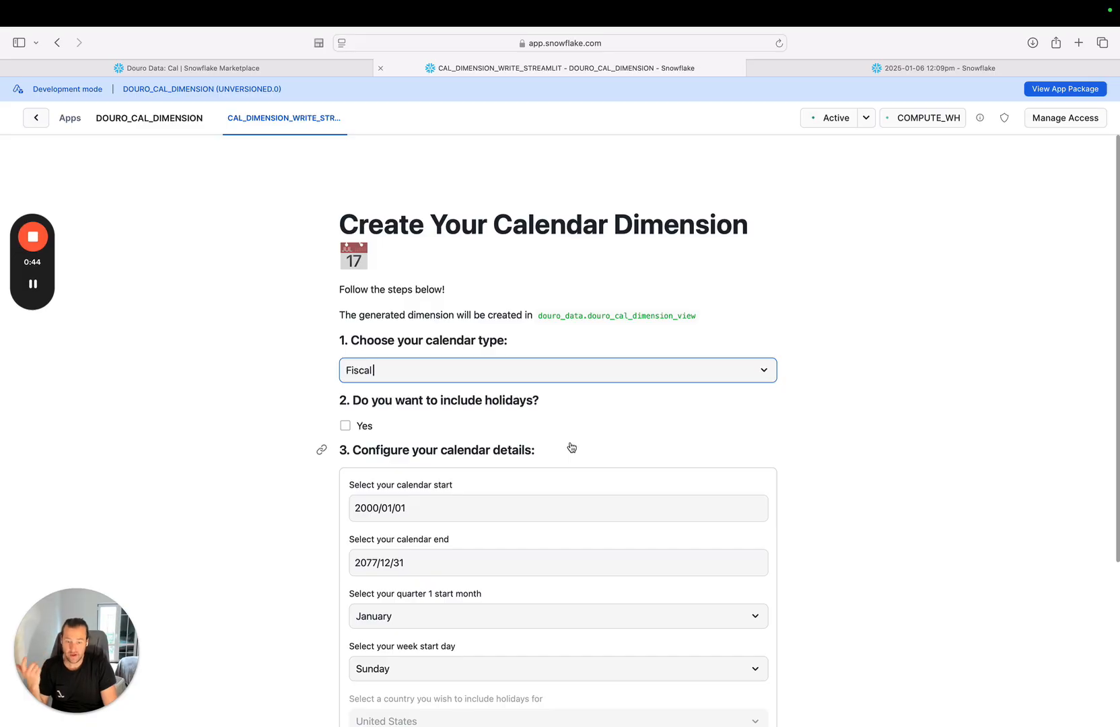
click(345, 425)
Set the calendar start date to 1990/01/01 in the calendar details.
scroll(347, 434, down, 2)
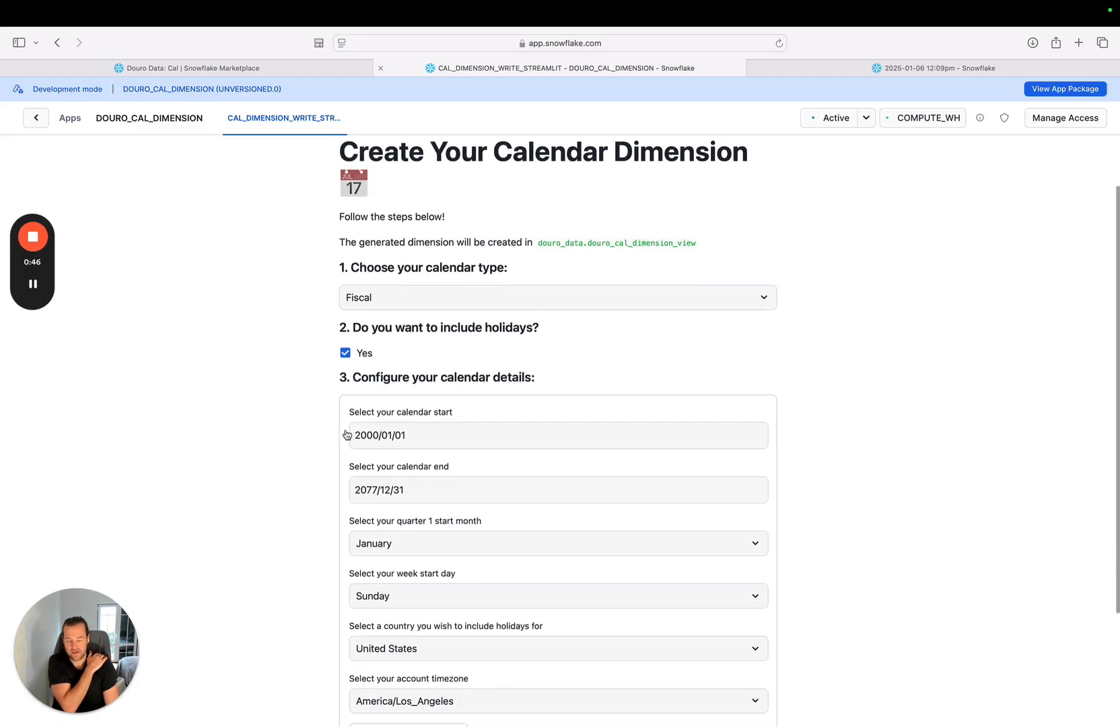
scroll(347, 434, down, 2)
click(445, 349)
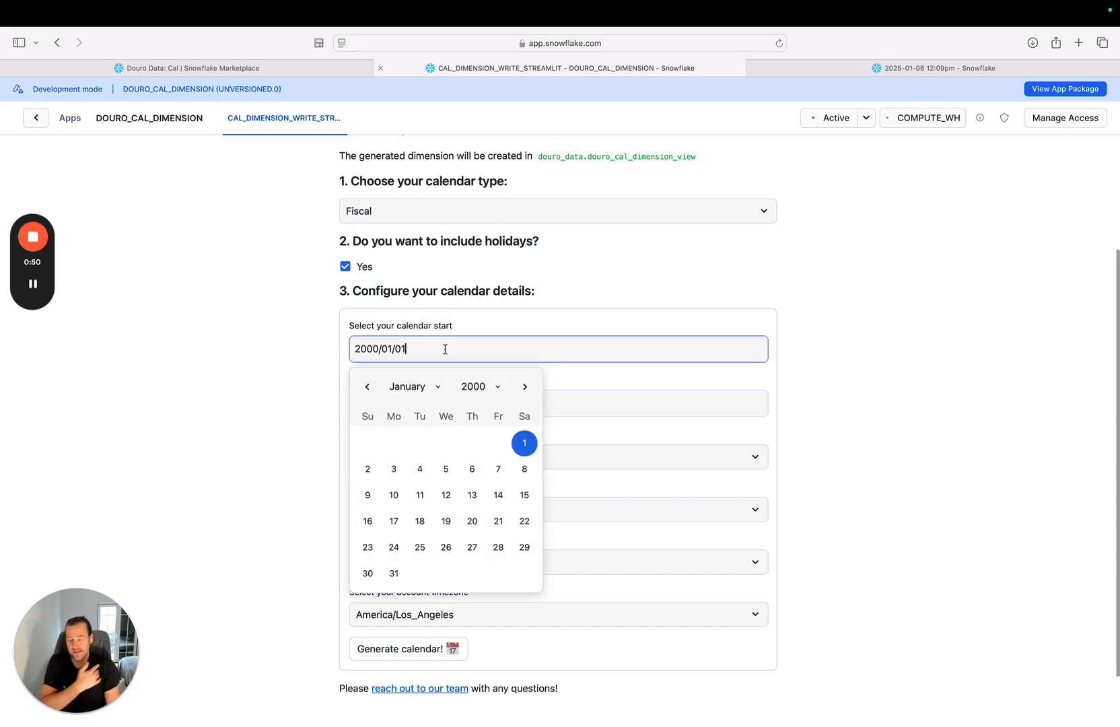
click(487, 386)
scroll(482, 431, up, 4)
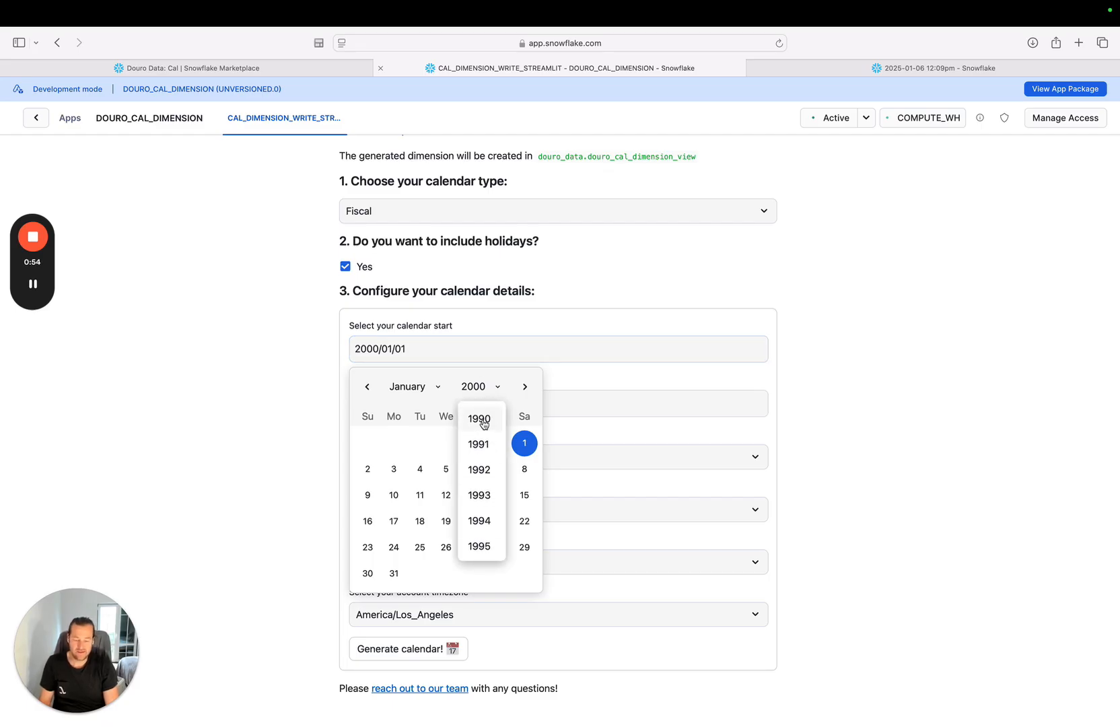
click(484, 424)
click(393, 444)
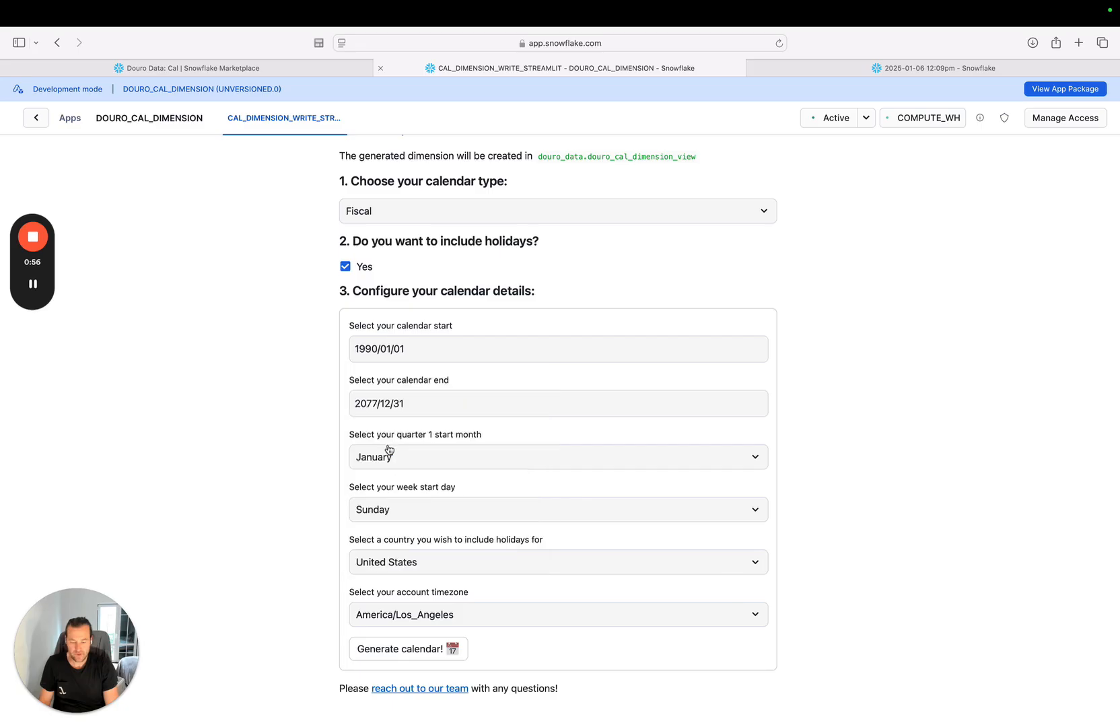
Generate the calendar dimension with the other calendar details left at their defaults, and look through the data sample's columns.
scroll(422, 499, down, 1)
scroll(422, 500, down, 1)
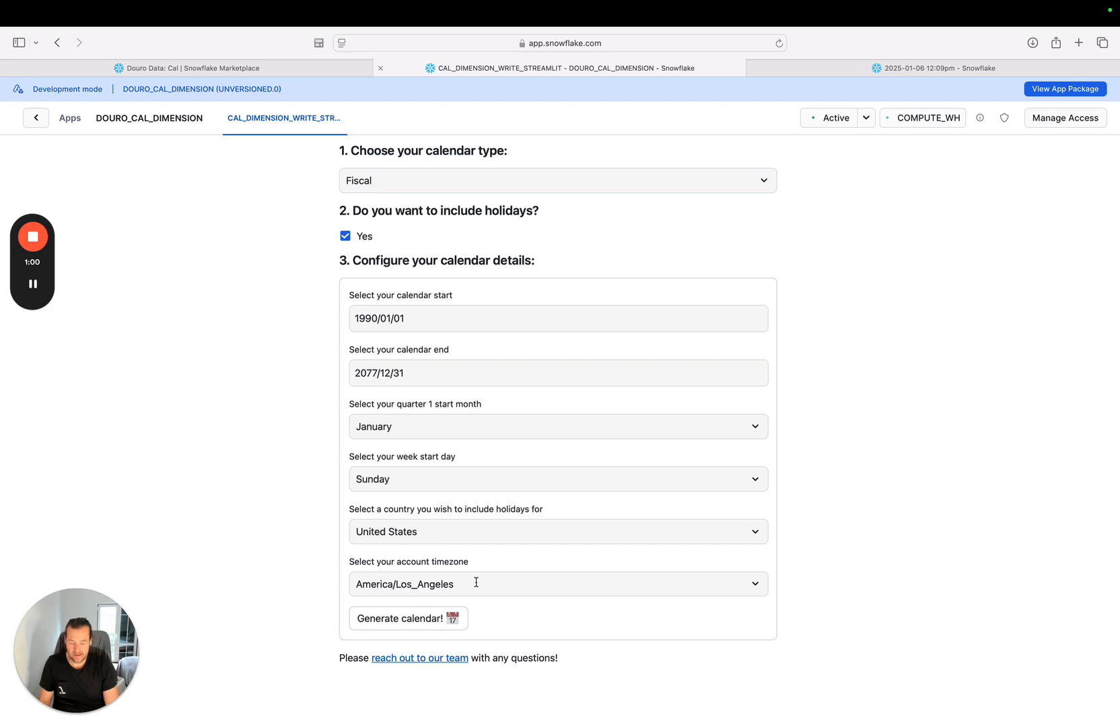
click(419, 625)
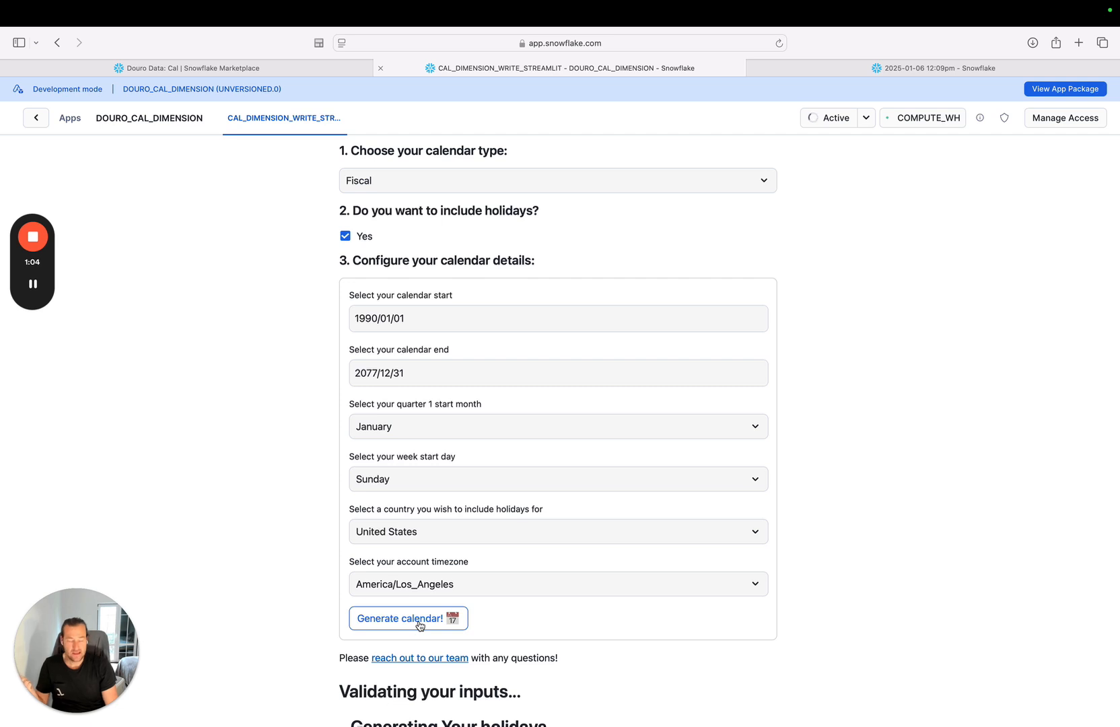
scroll(420, 626, down, 1)
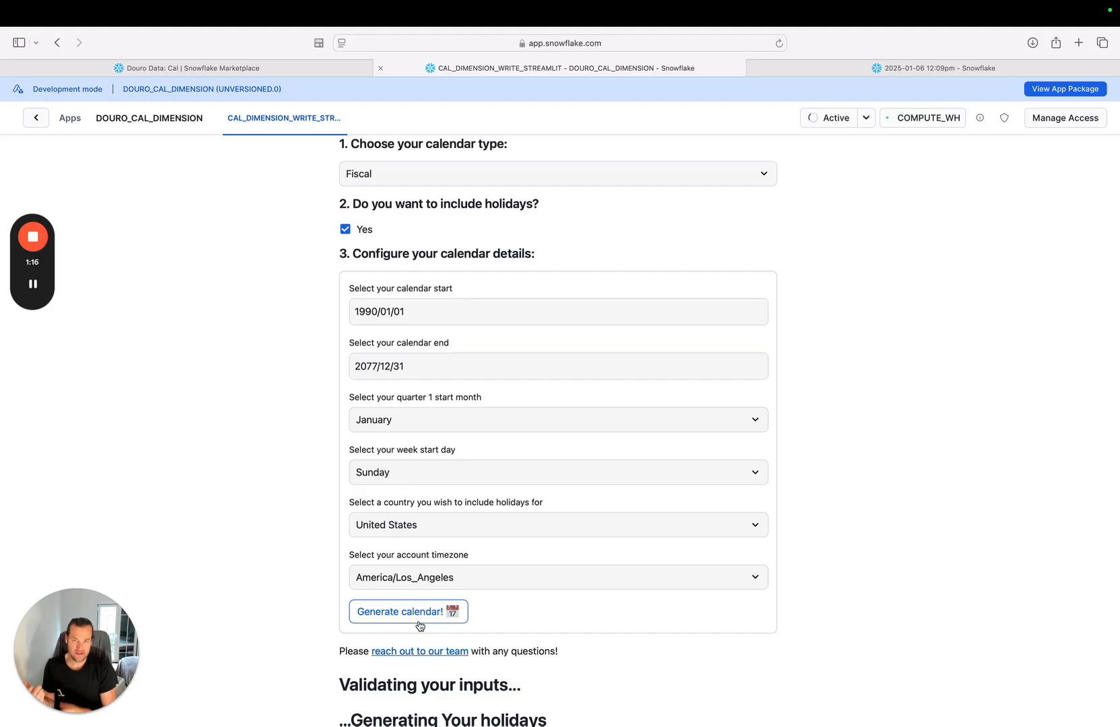
scroll(420, 625, down, 4)
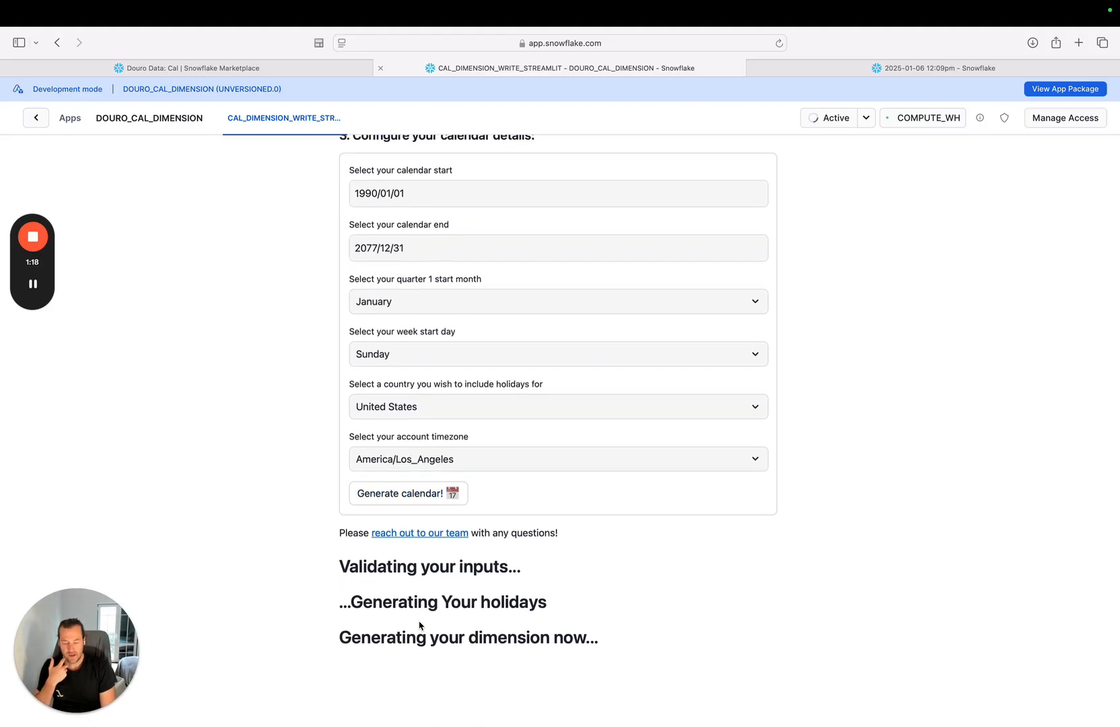
scroll(378, 410, down, 1)
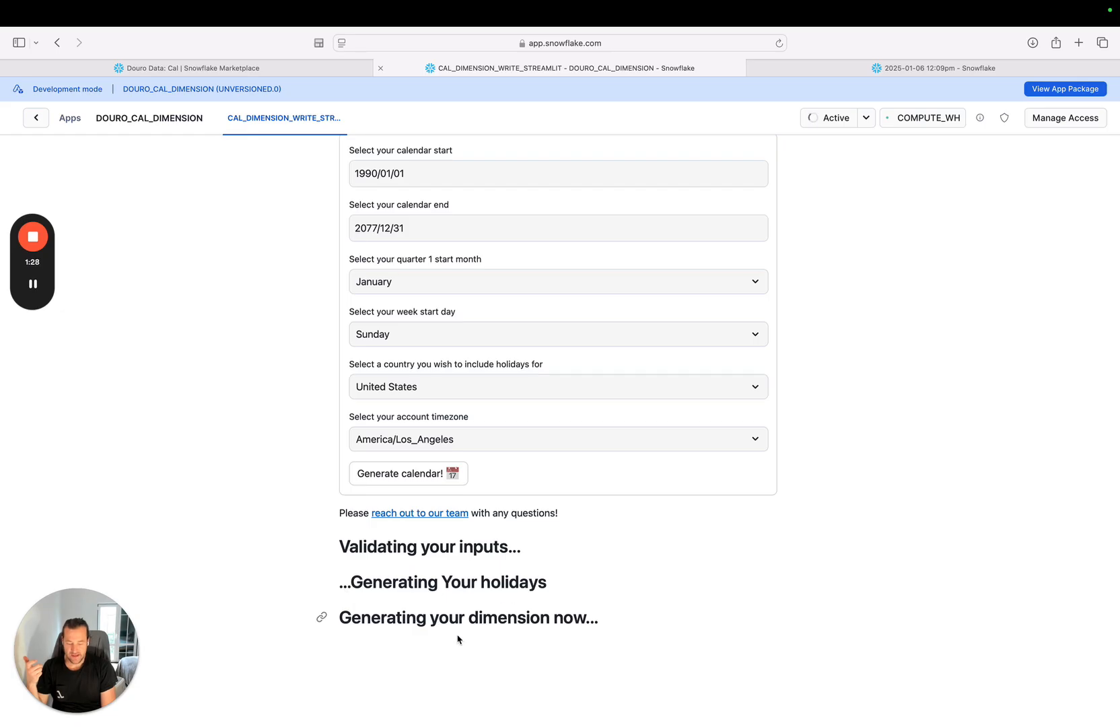
scroll(480, 621, down, 1)
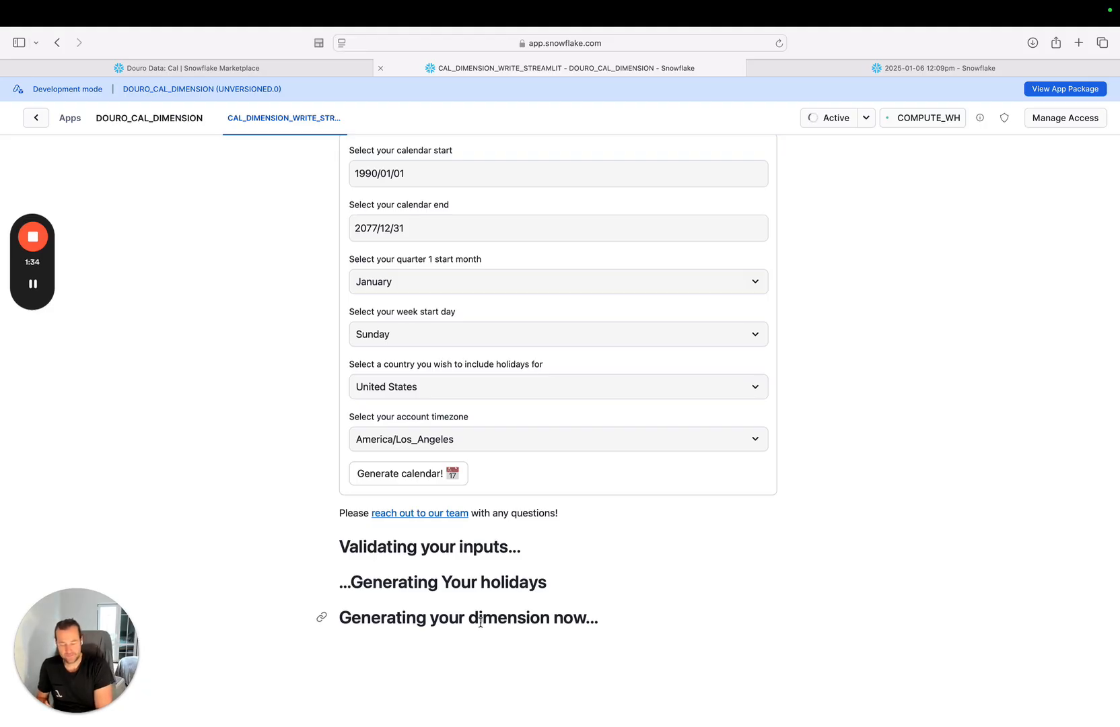
scroll(481, 622, down, 5)
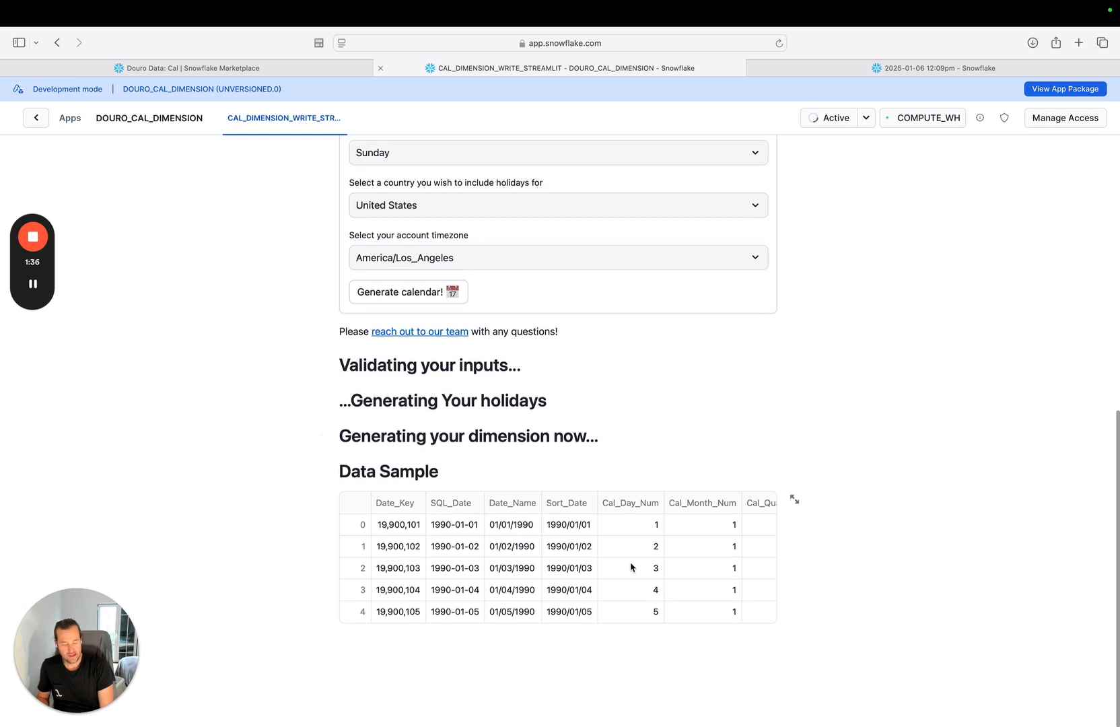
scroll(631, 567, right, 15)
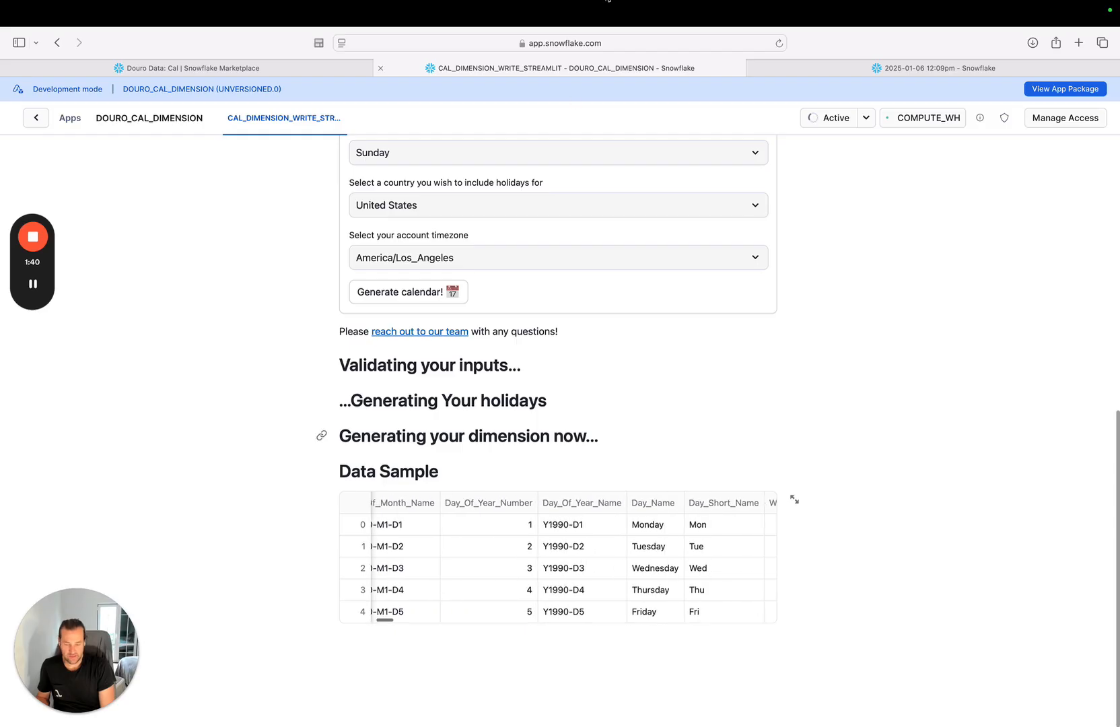
click(849, 69)
click(519, 259)
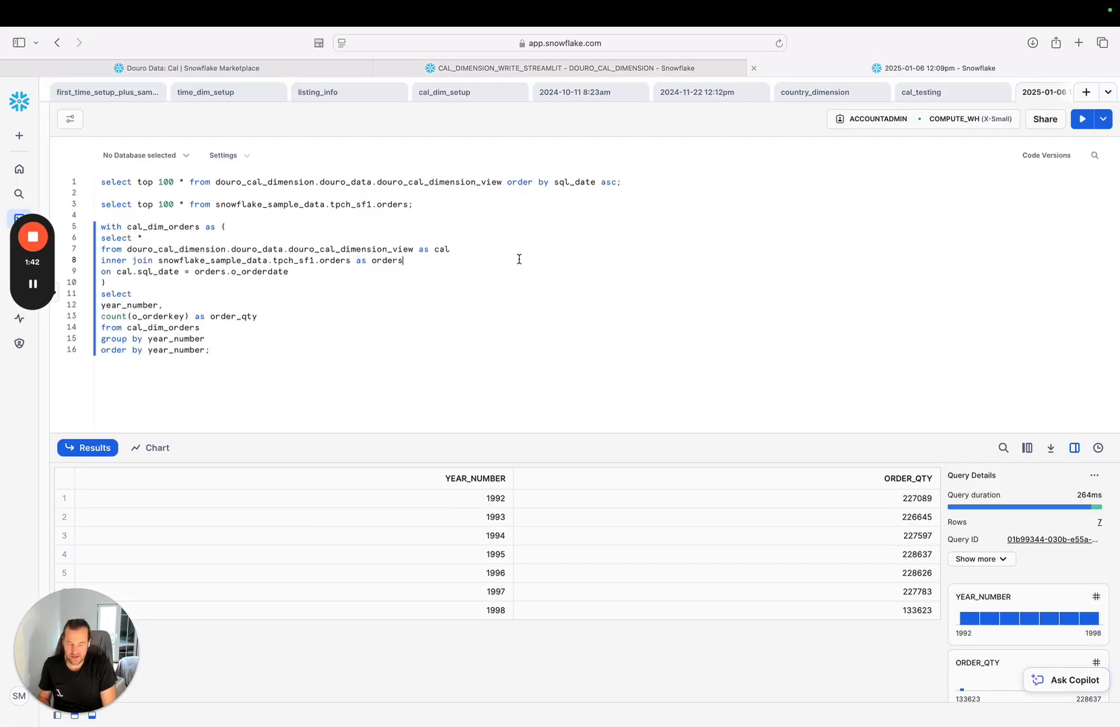
key(super+shift+Right)
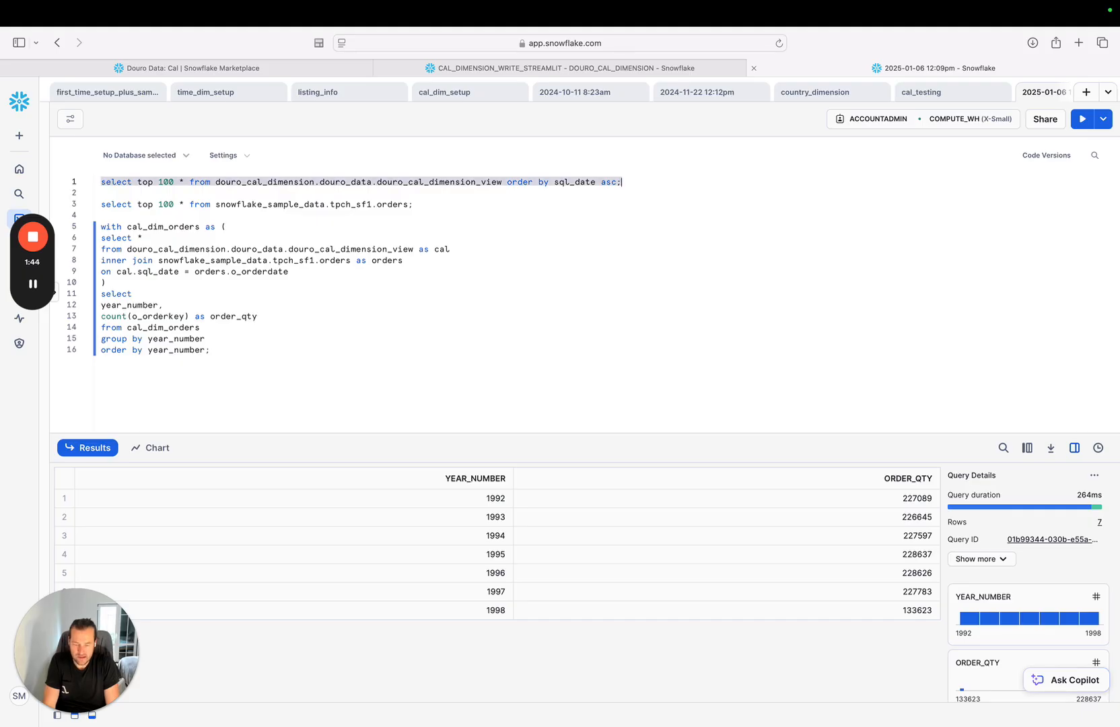
key(super+Return)
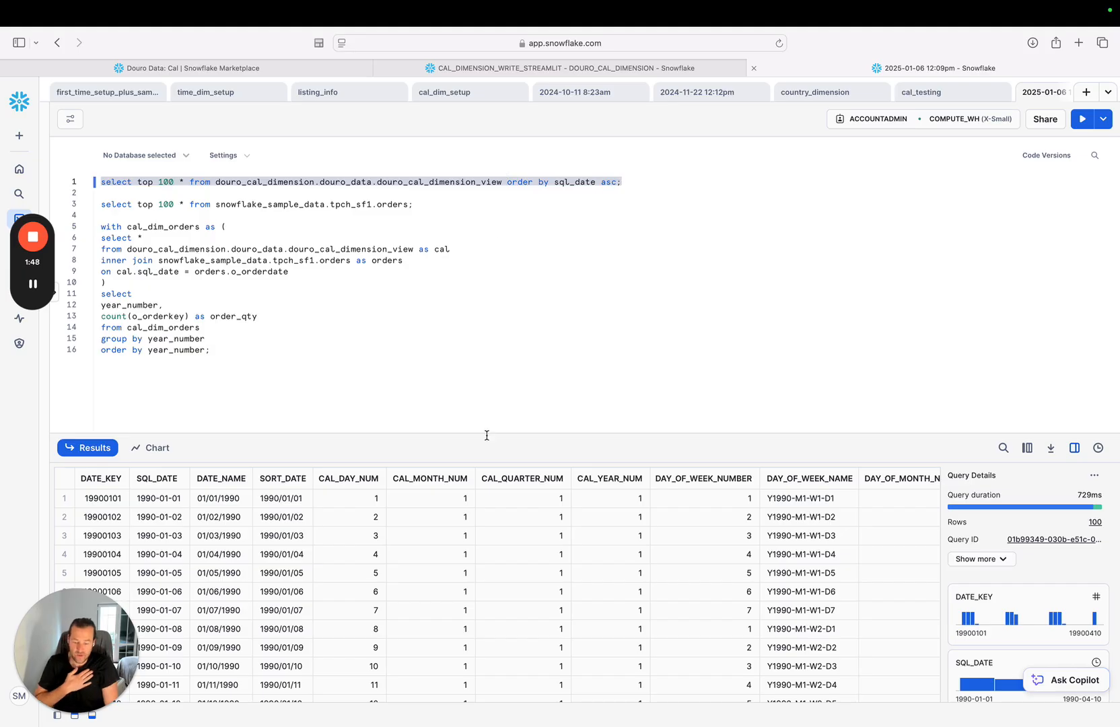
Examine the calendar view's result columns from the date and day fields through holidays, weeks and months to quarters.
scroll(533, 553, right, 3)
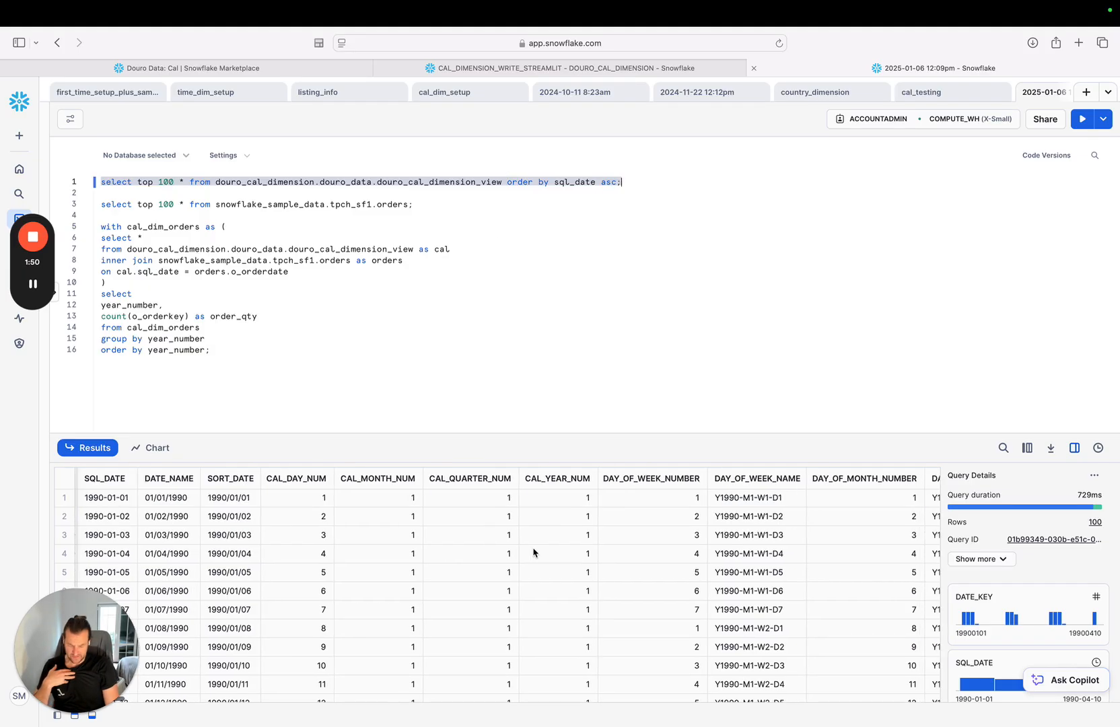
scroll(533, 552, right, 5)
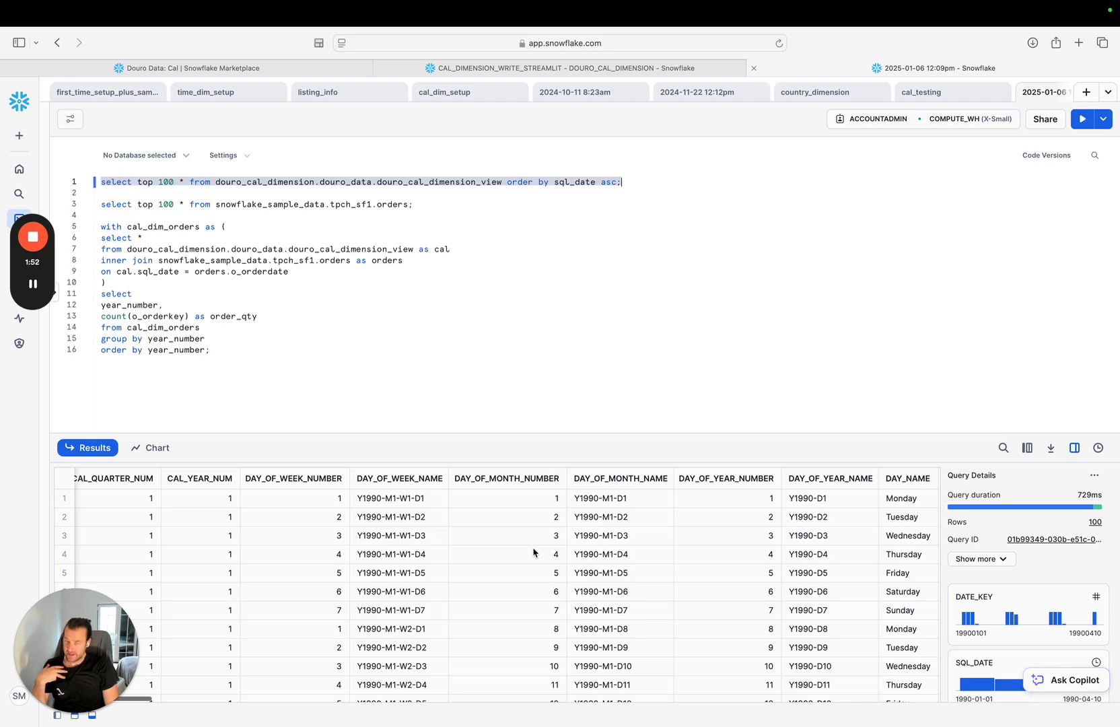
scroll(577, 560, right, 4)
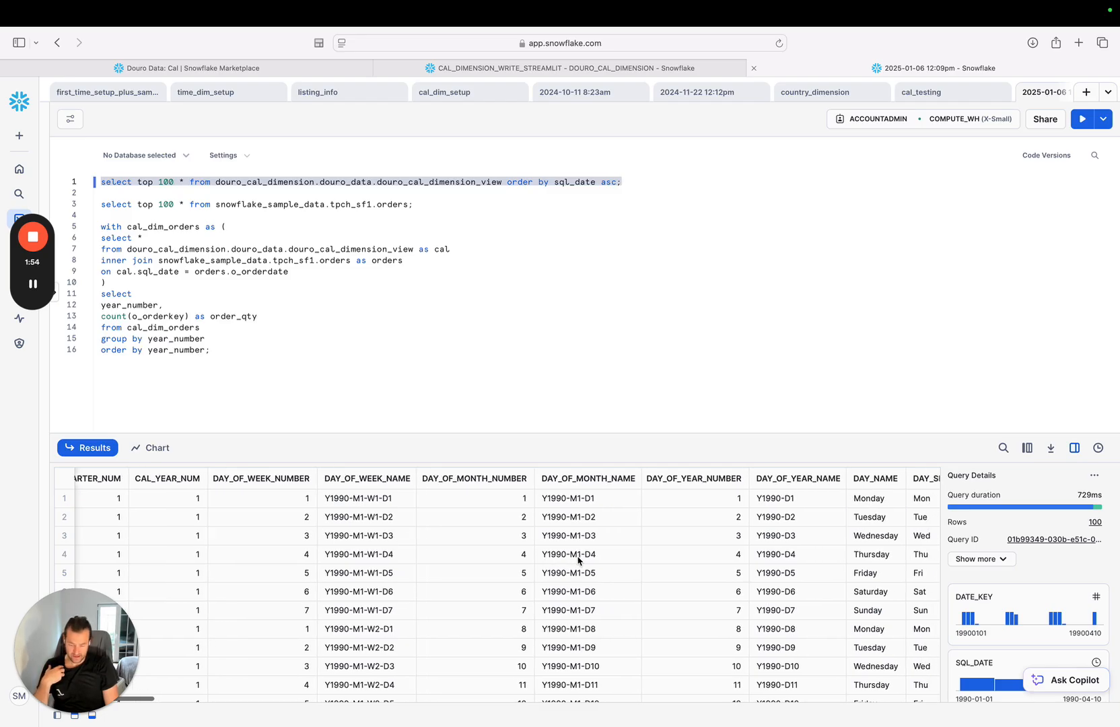
scroll(578, 559, right, 5)
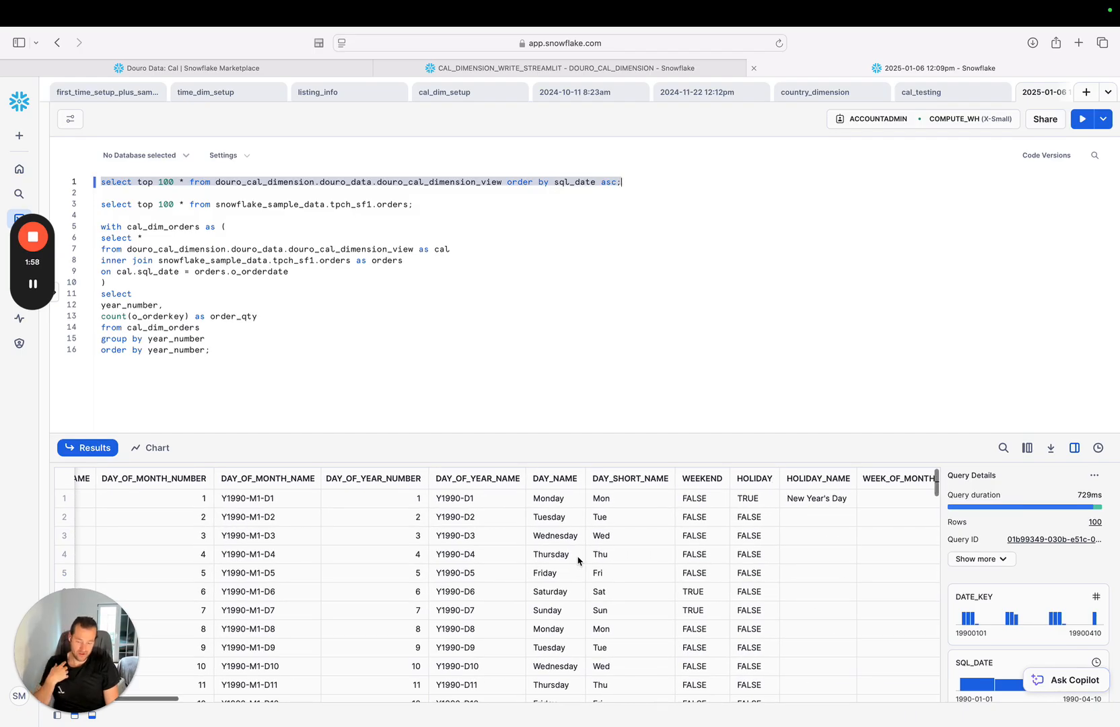
scroll(577, 559, right, 4)
scroll(577, 560, right, 5)
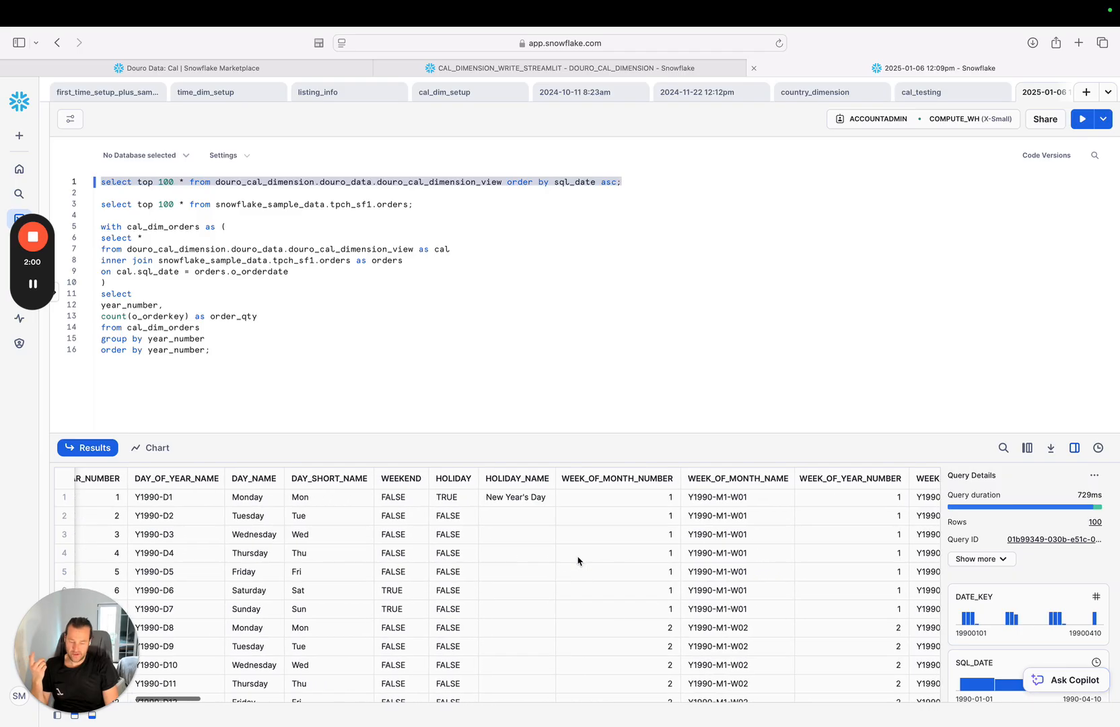
scroll(513, 597, right, 5)
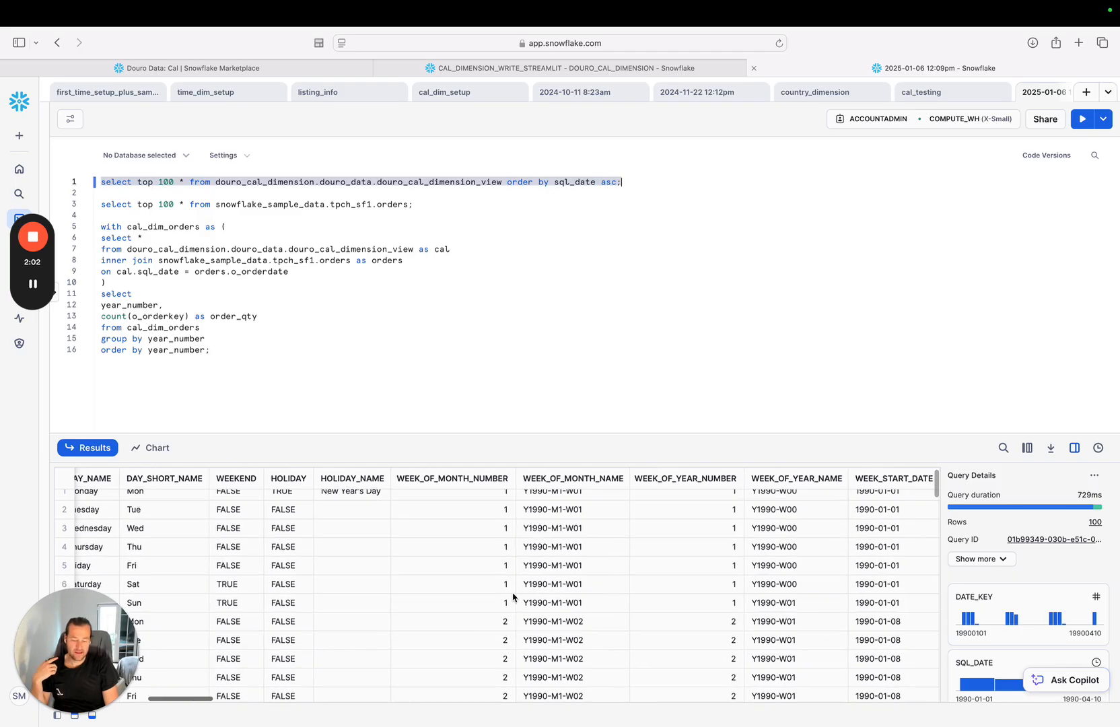
scroll(513, 596, right, 1)
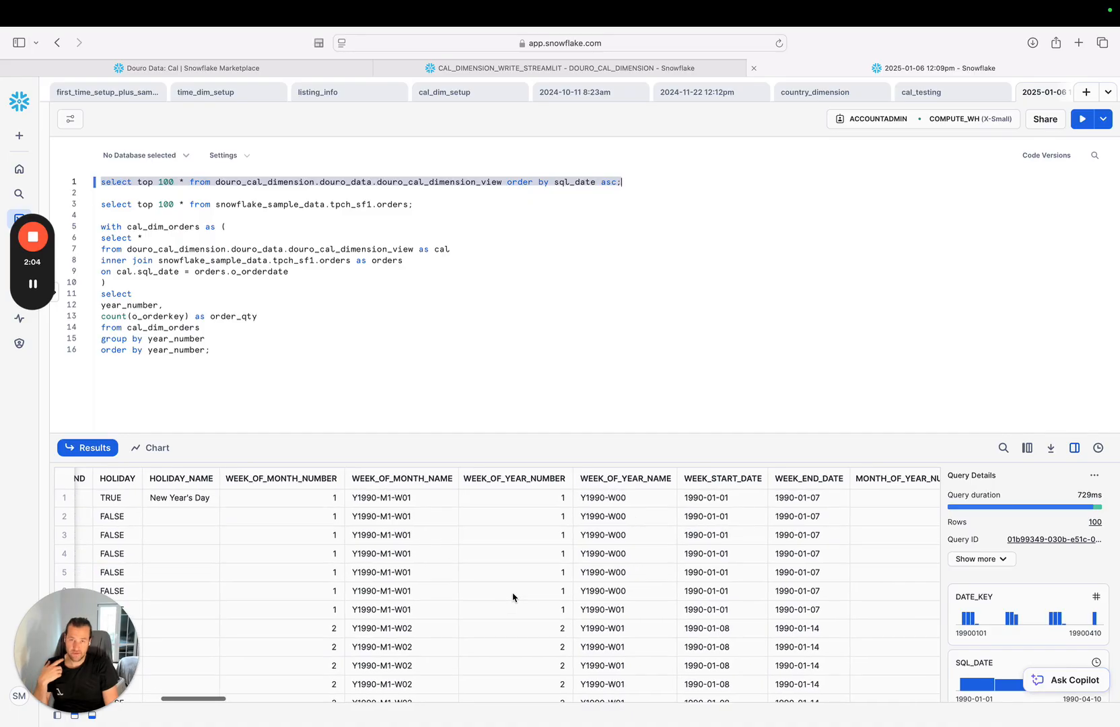
scroll(513, 596, right, 10)
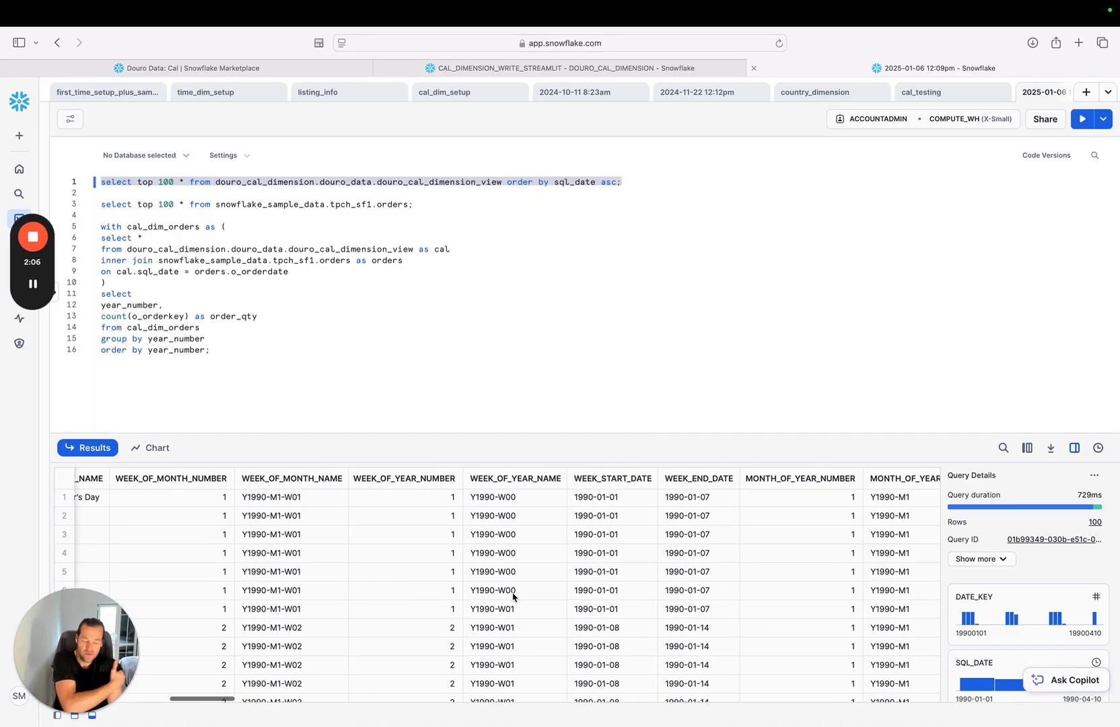
scroll(513, 597, right, 6)
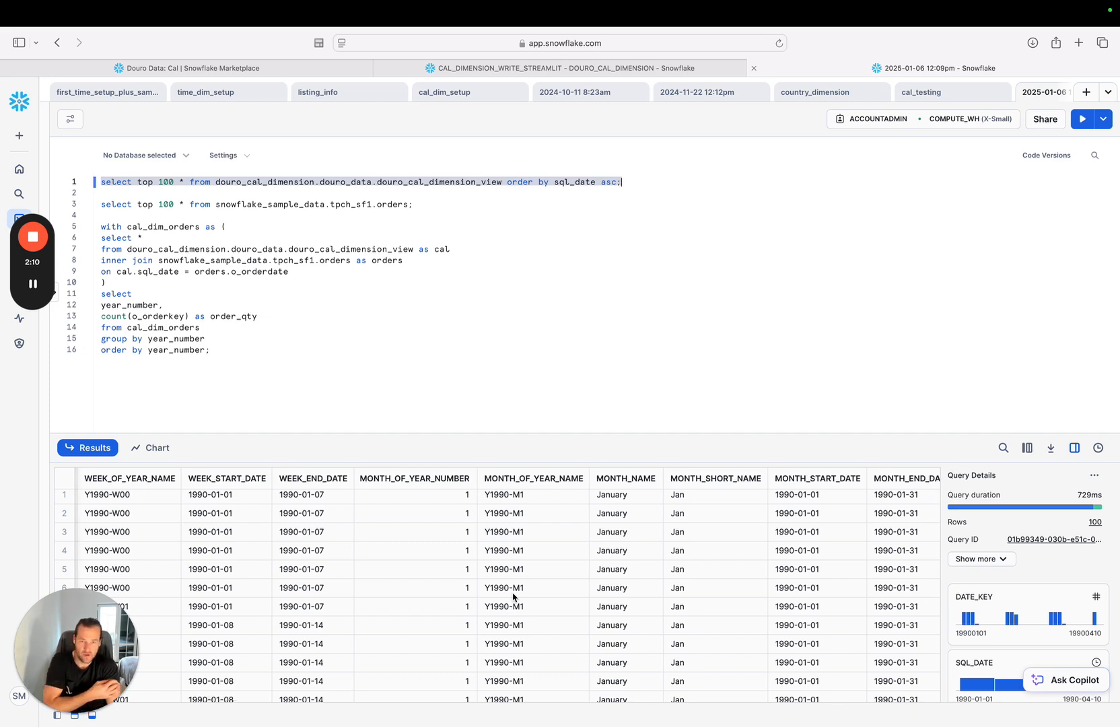
scroll(513, 597, right, 6)
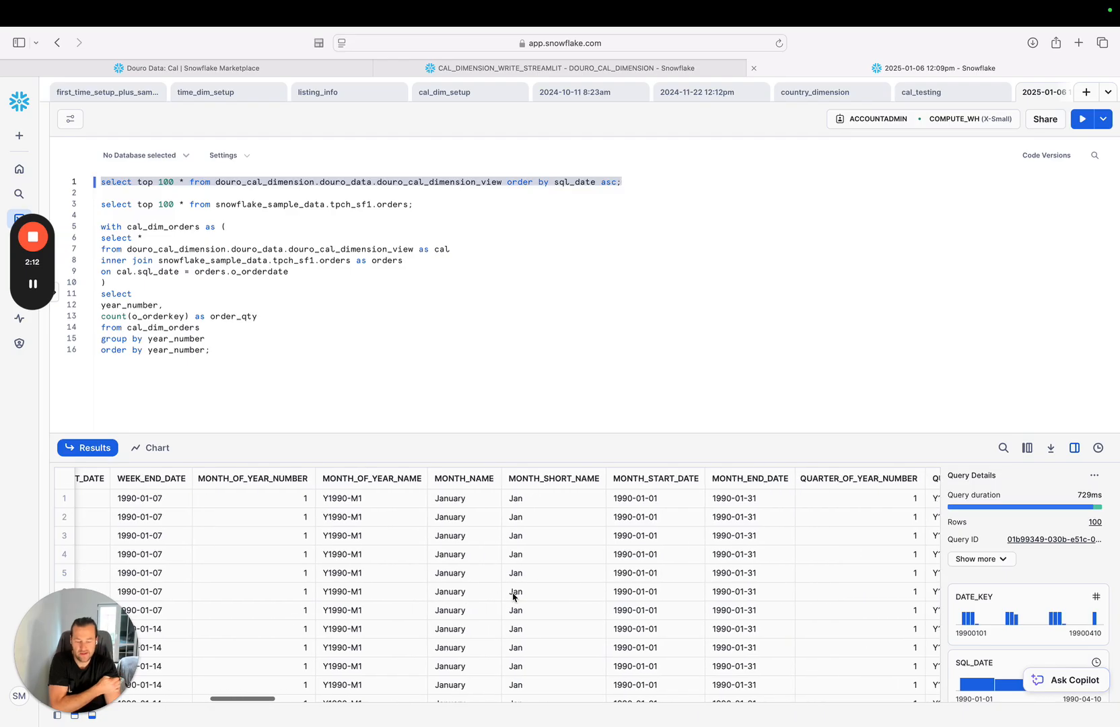
scroll(513, 596, right, 8)
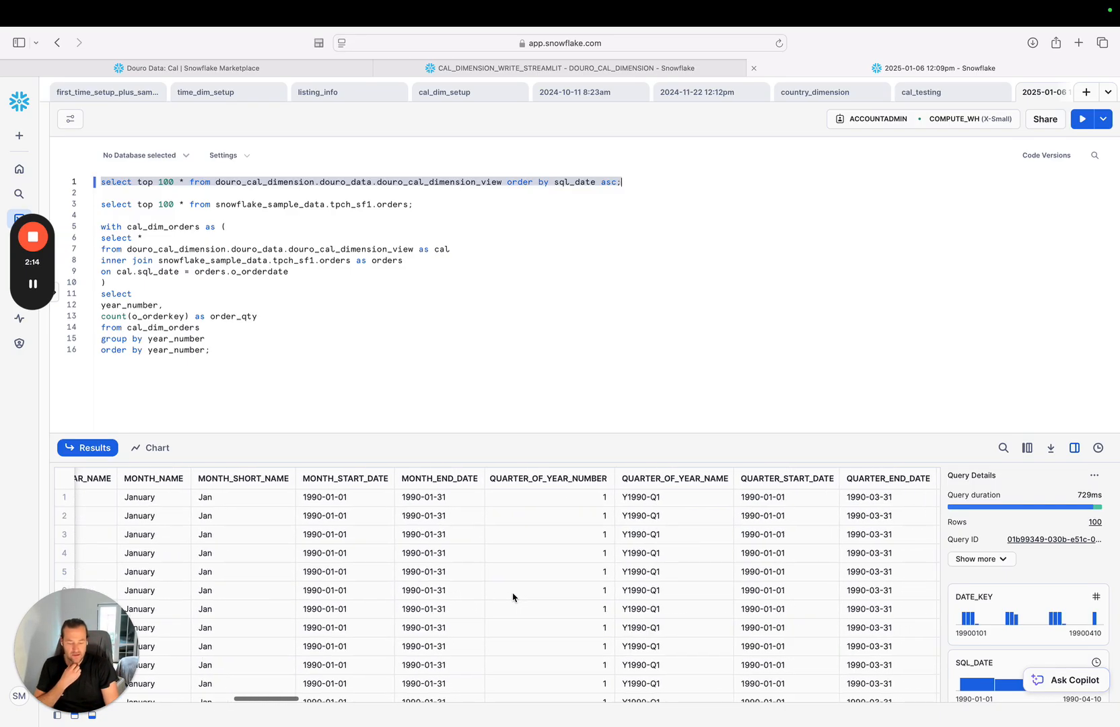
Run only the query selecting the top 100 rows of snowflake_sample_data.tpch_sf1.orders.
scroll(512, 597, right, 10)
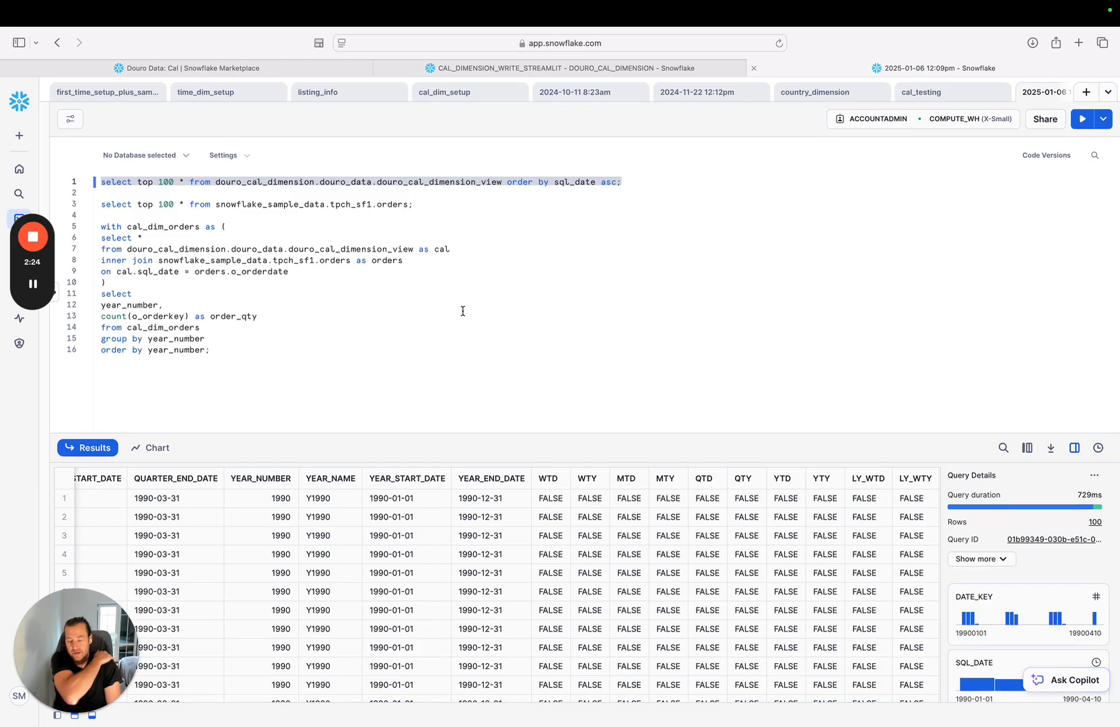
click(448, 212)
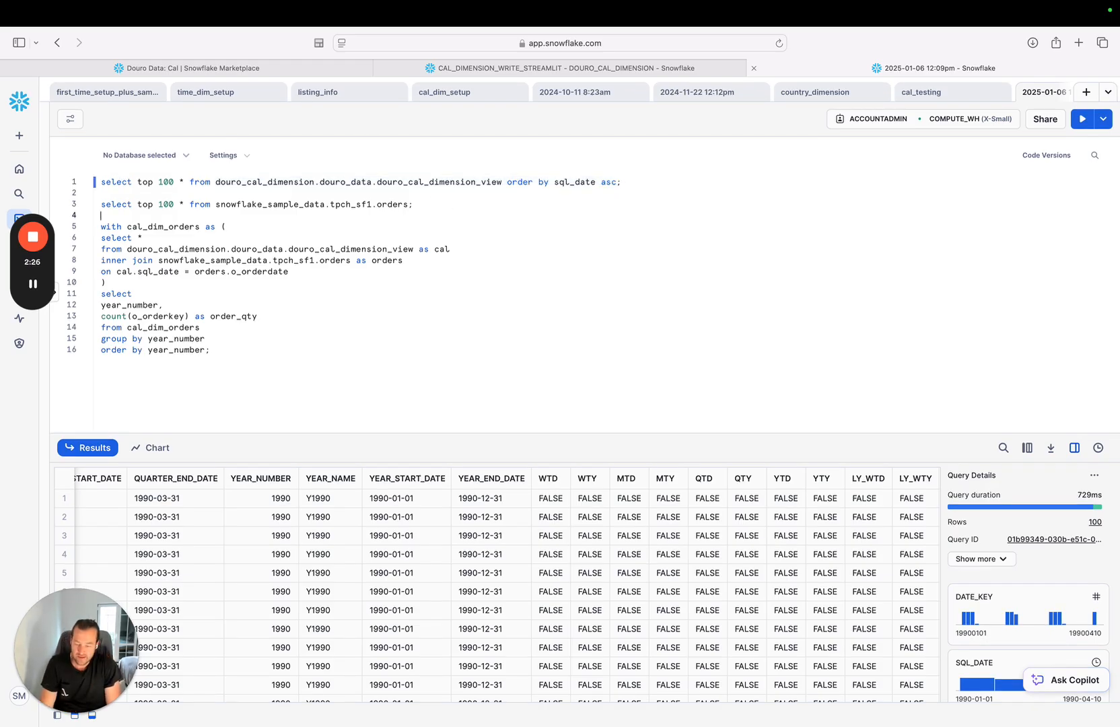
key(shift+super+Right)
key(Return)
key(super+z)
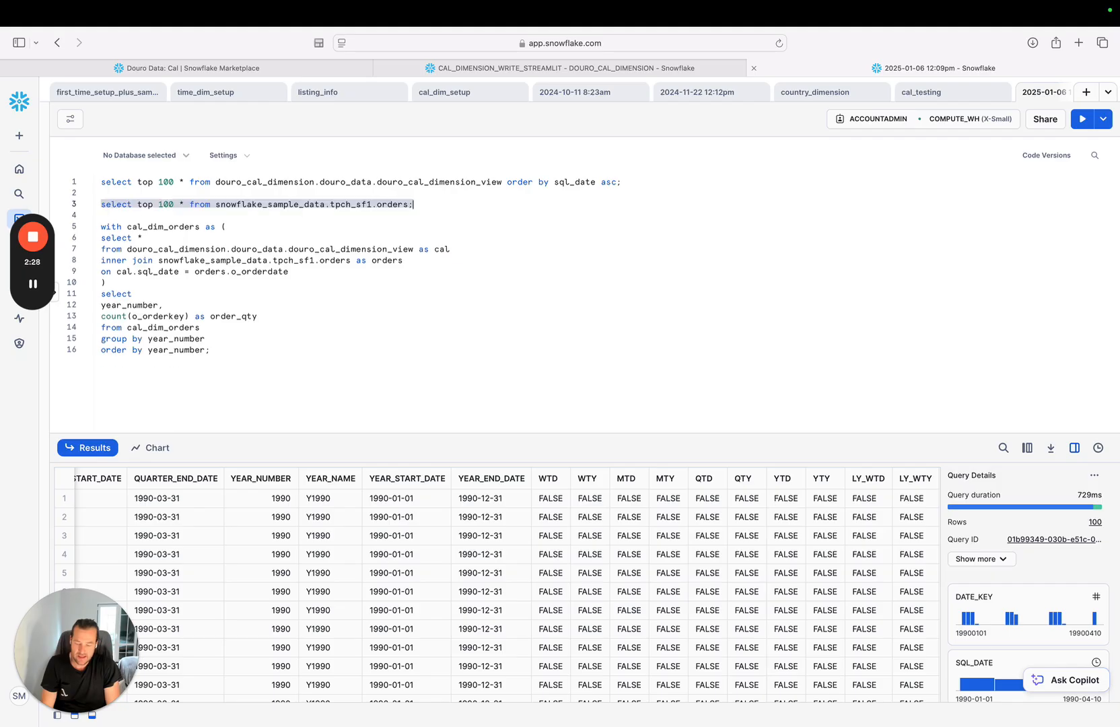
key(super+Return)
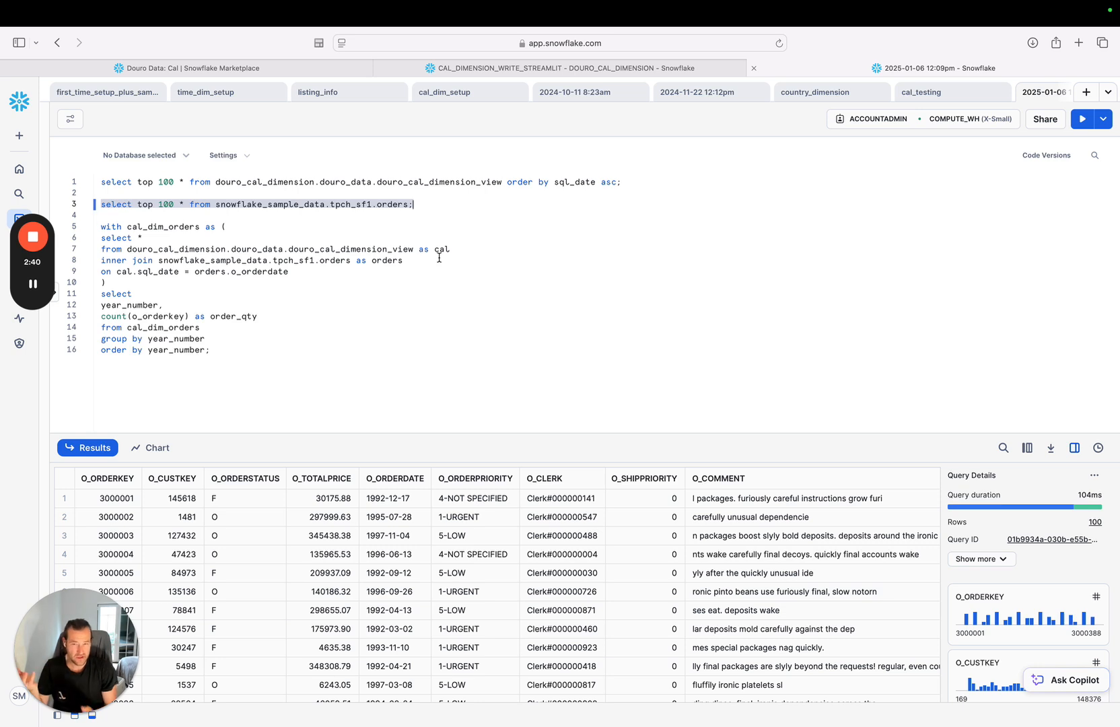
Run the cal_dim_orders query that joins the calendar view to the orders and counts orders by year_number.
click(333, 272)
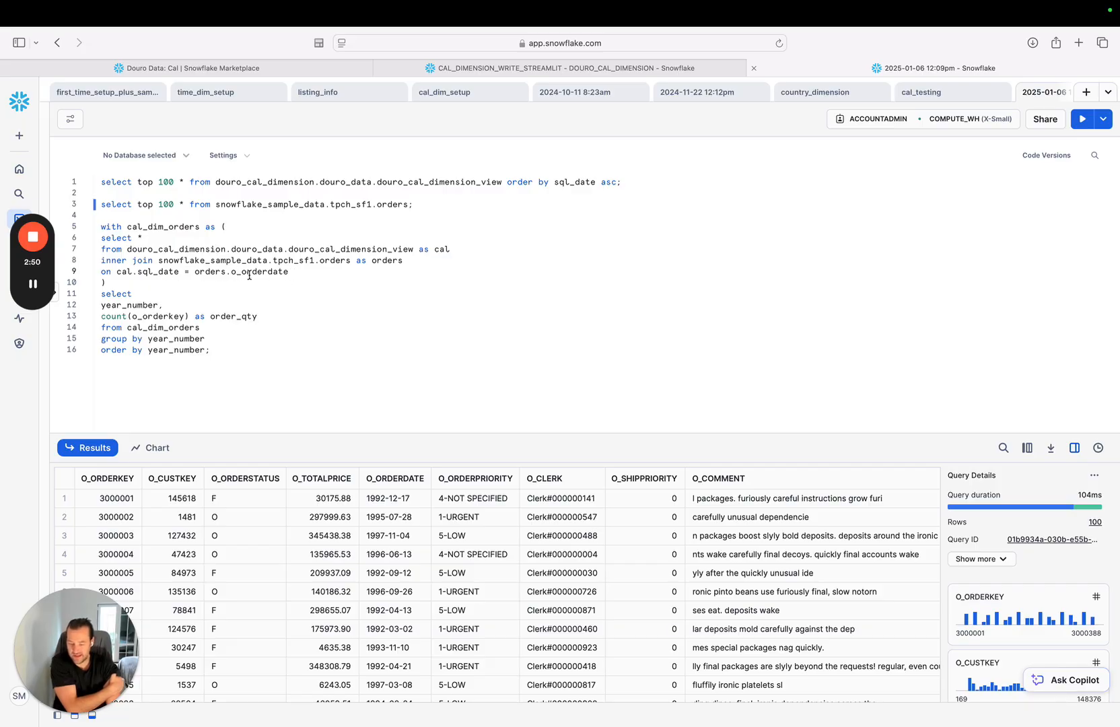
click(235, 355)
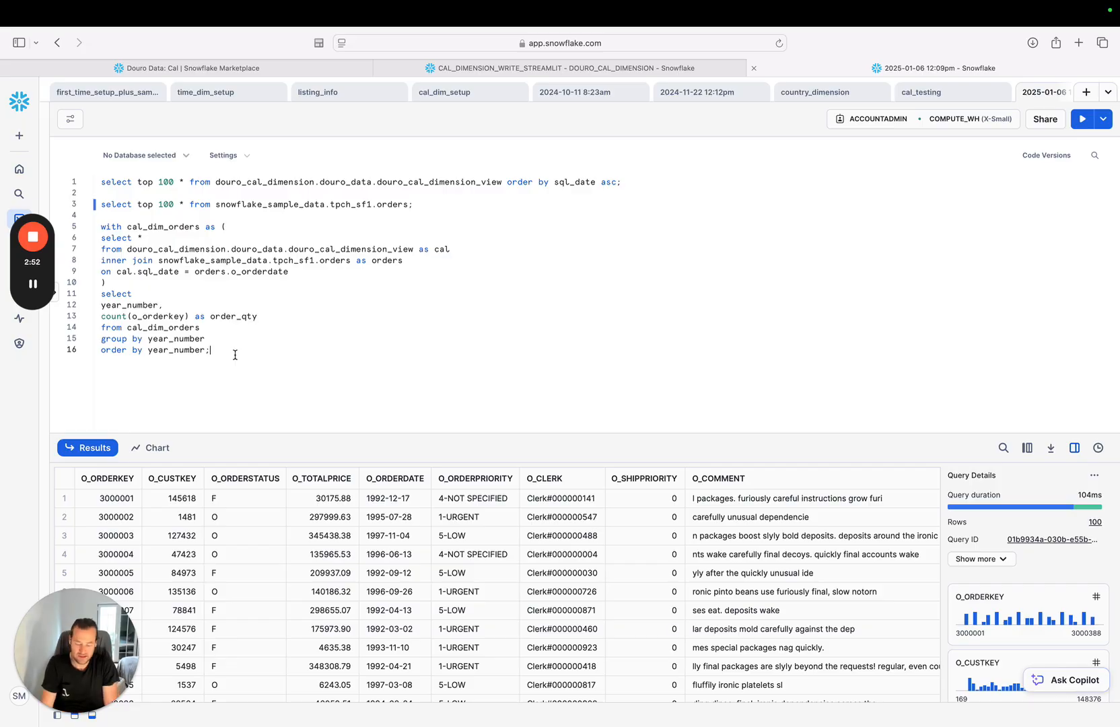
key(super+shift+Left)
key(shift+Up)
key(shift+Up)
key(Right)
key(super+Return)
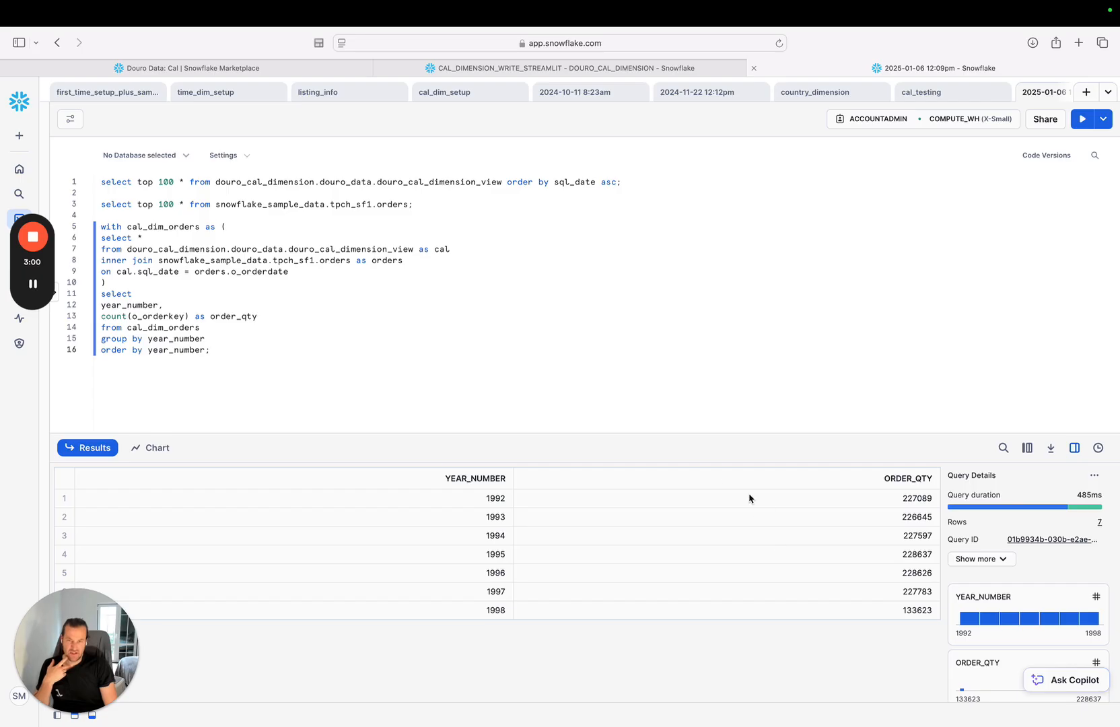
Replace year_number with fiscal_quarter_name in the final select list of the cal_dim_orders query.
click(352, 316)
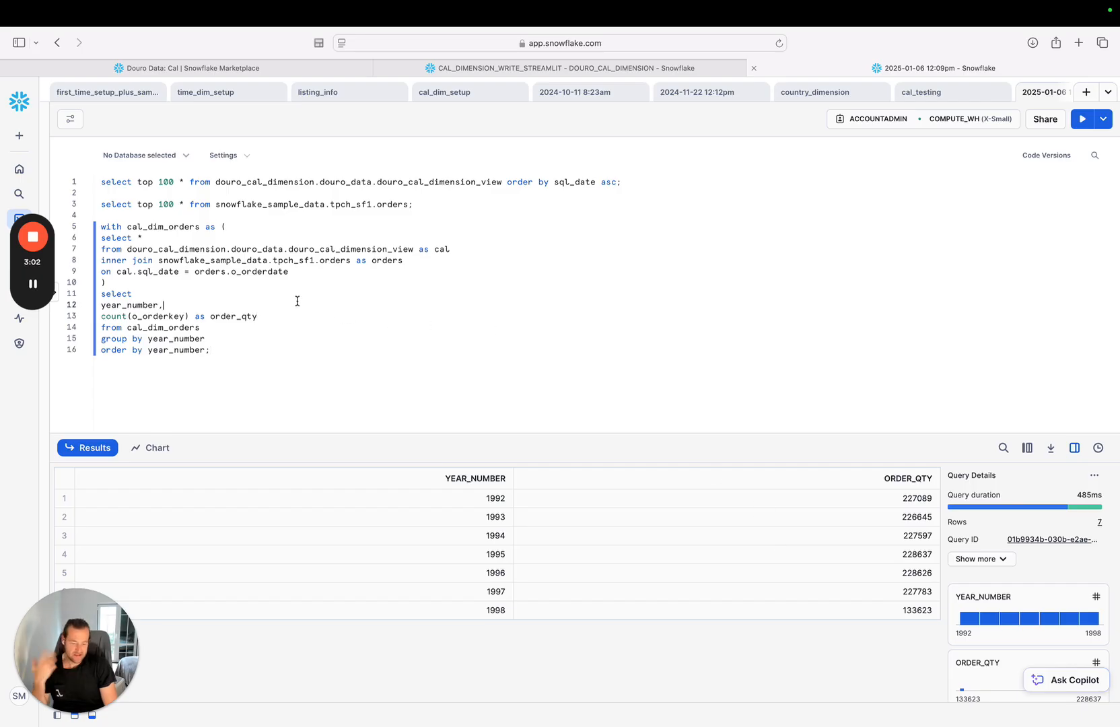
double_click(148, 304)
text(fiscal)
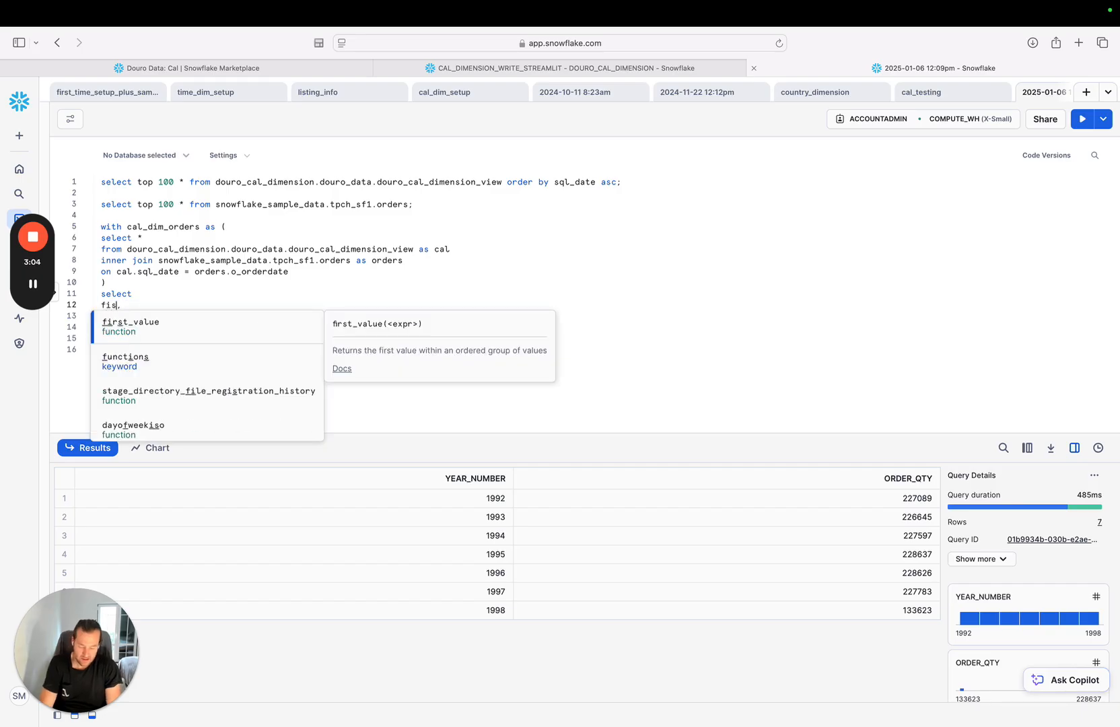
text(_quarter)
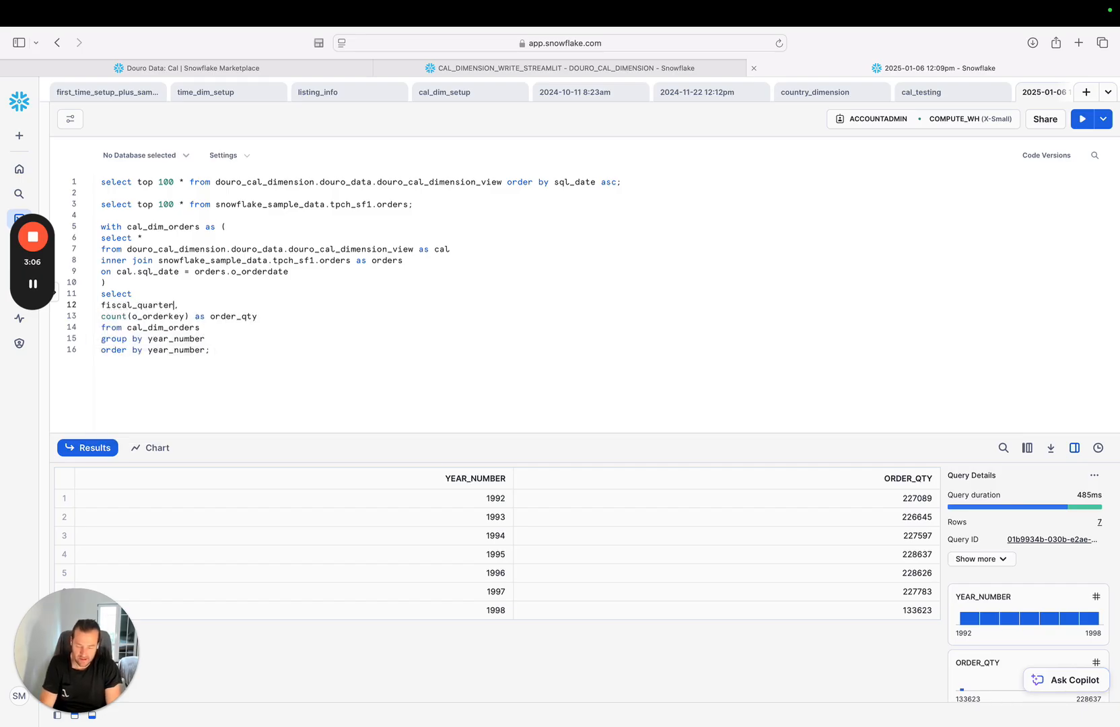
text(_name)
Change the group by and order by clauses to fiscal_quarter_name and run the query.
key(Down)
key(Down)
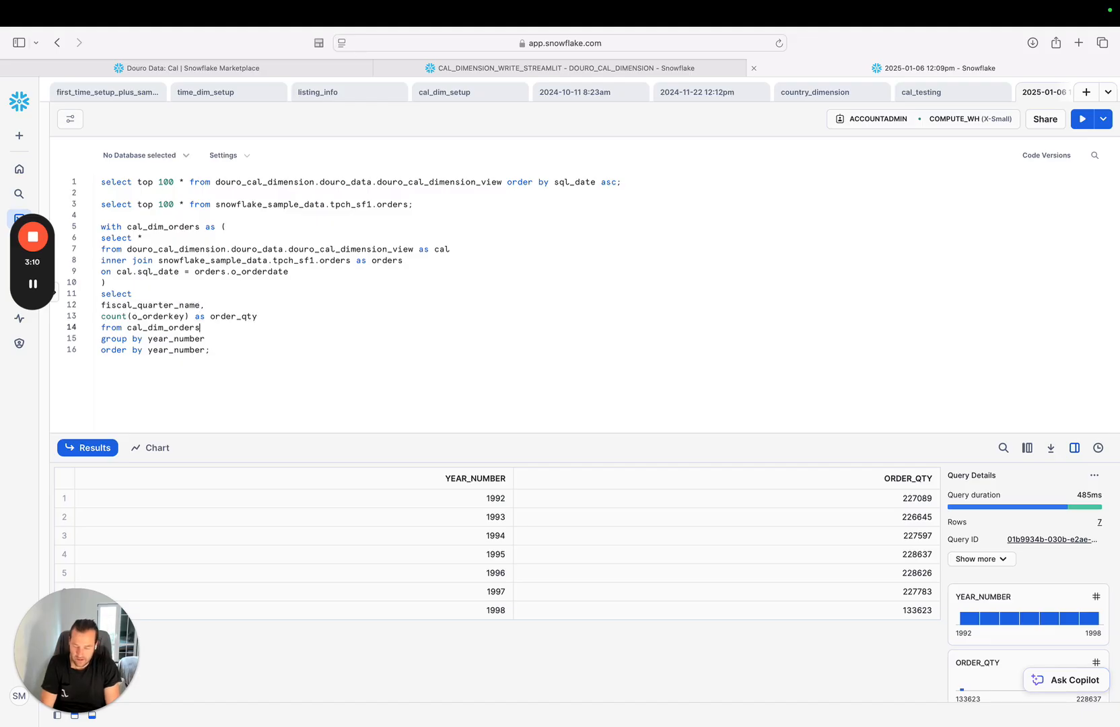
key(alt+shift+Left)
text(fiscal_quarter_name)
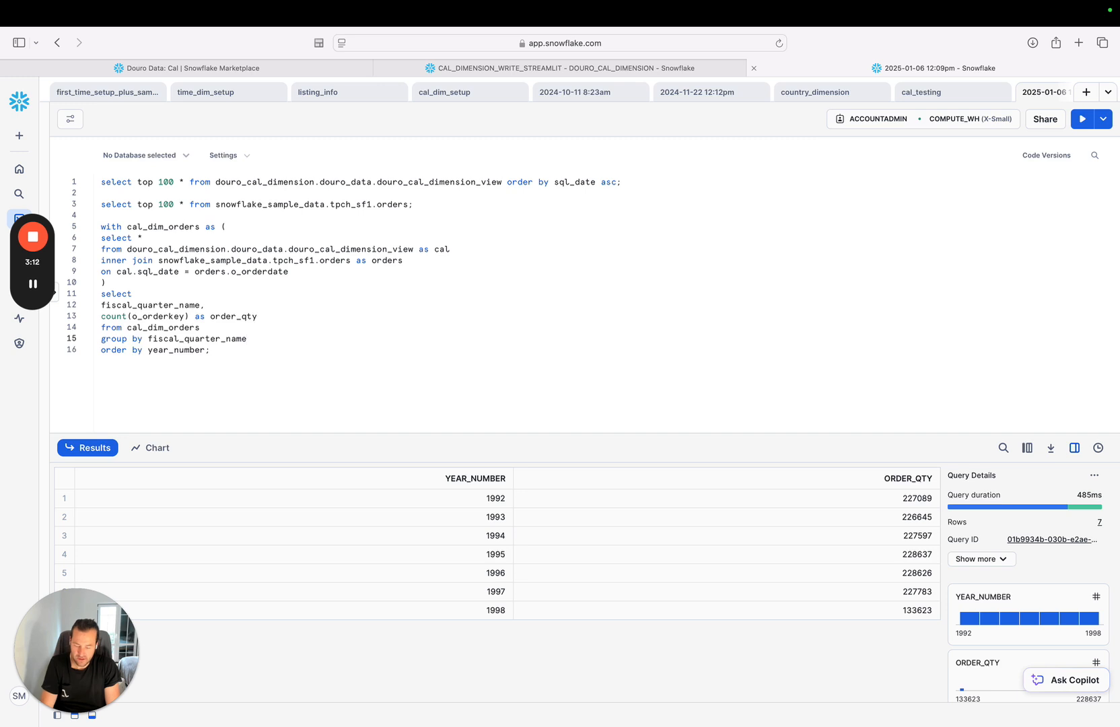
key(alt+shift+Left)
text(fiscal_quarter_name)
key(super+Return)
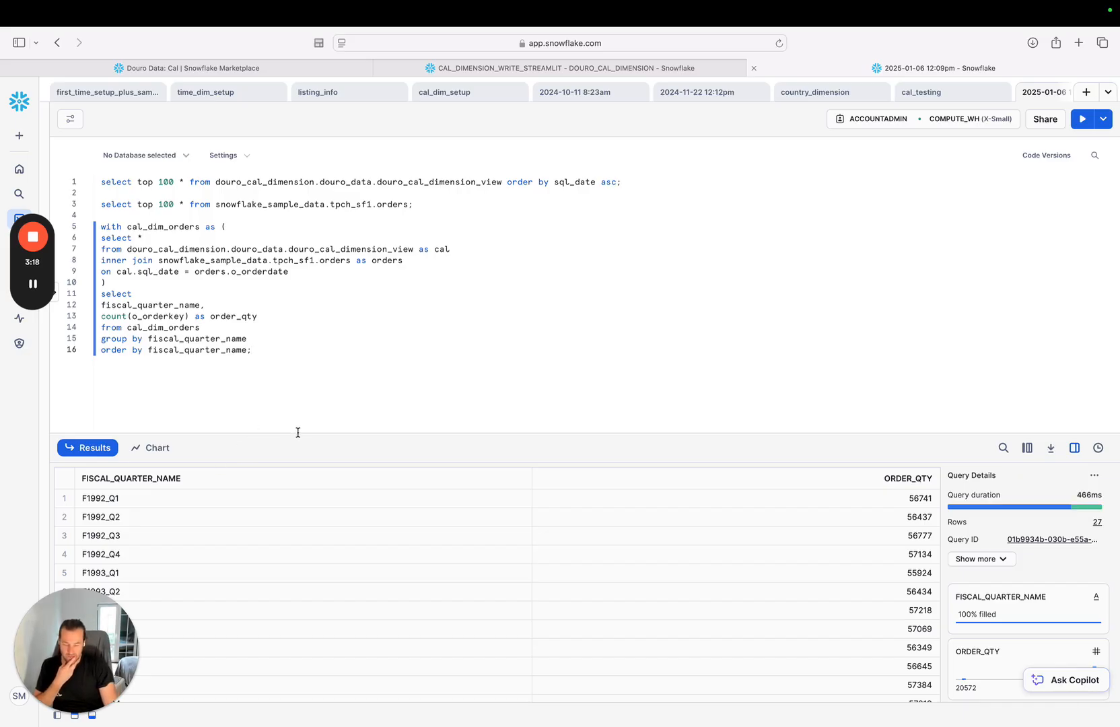
Enlarge the results area and look through the order quantities per fiscal quarter.
drag(298, 432, 345, 323)
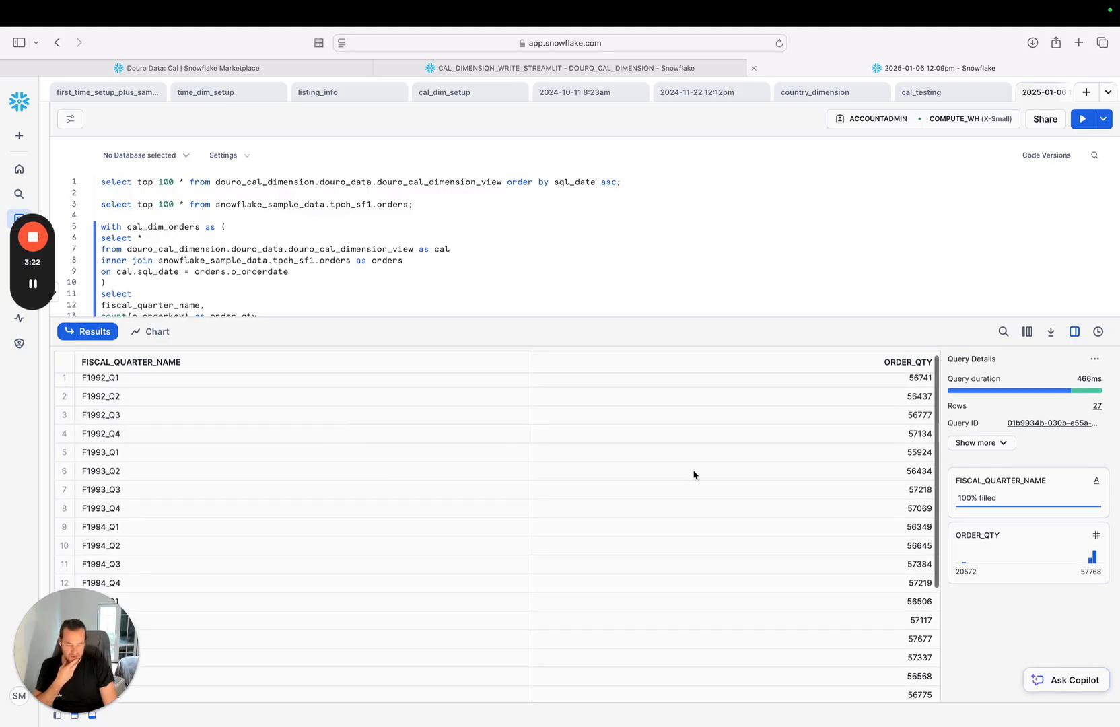
scroll(693, 474, down, 2)
scroll(693, 474, up, 2)
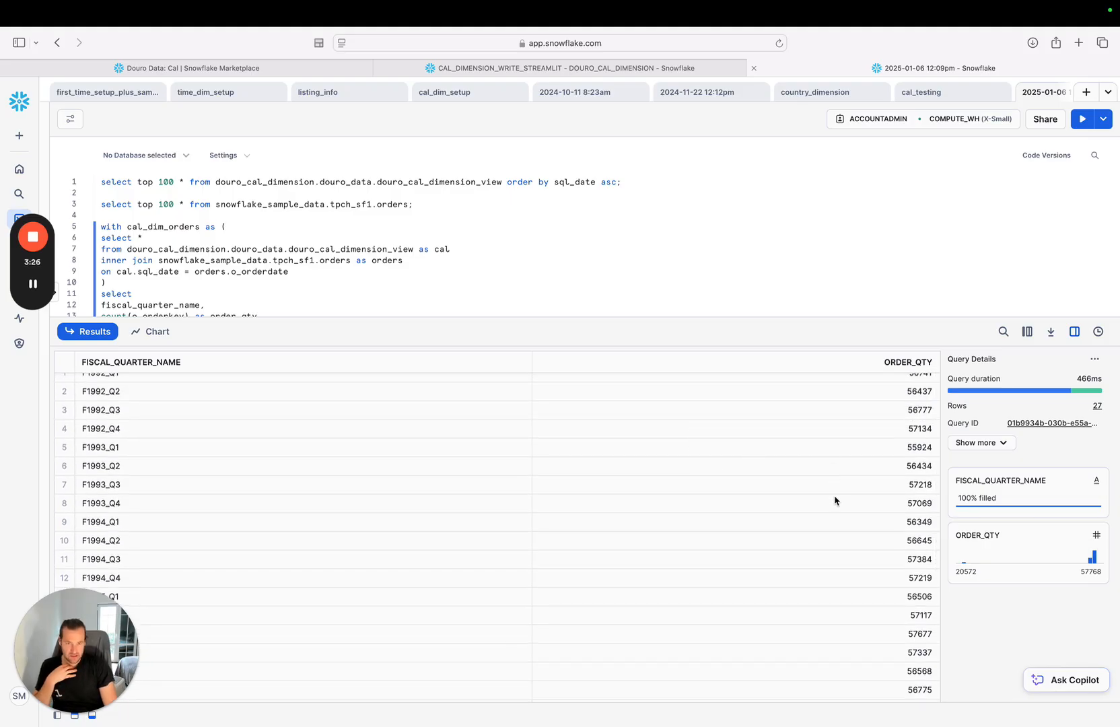
scroll(835, 501, down, 3)
scroll(834, 500, down, 2)
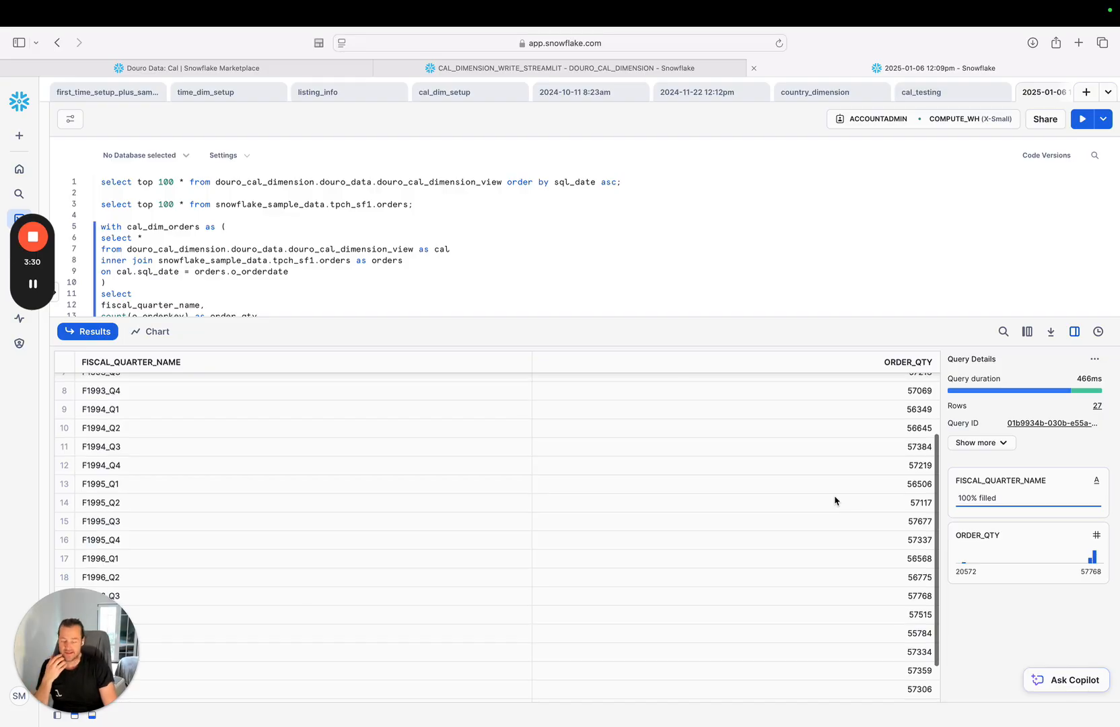
scroll(834, 501, up, 5)
scroll(414, 253, up, 1)
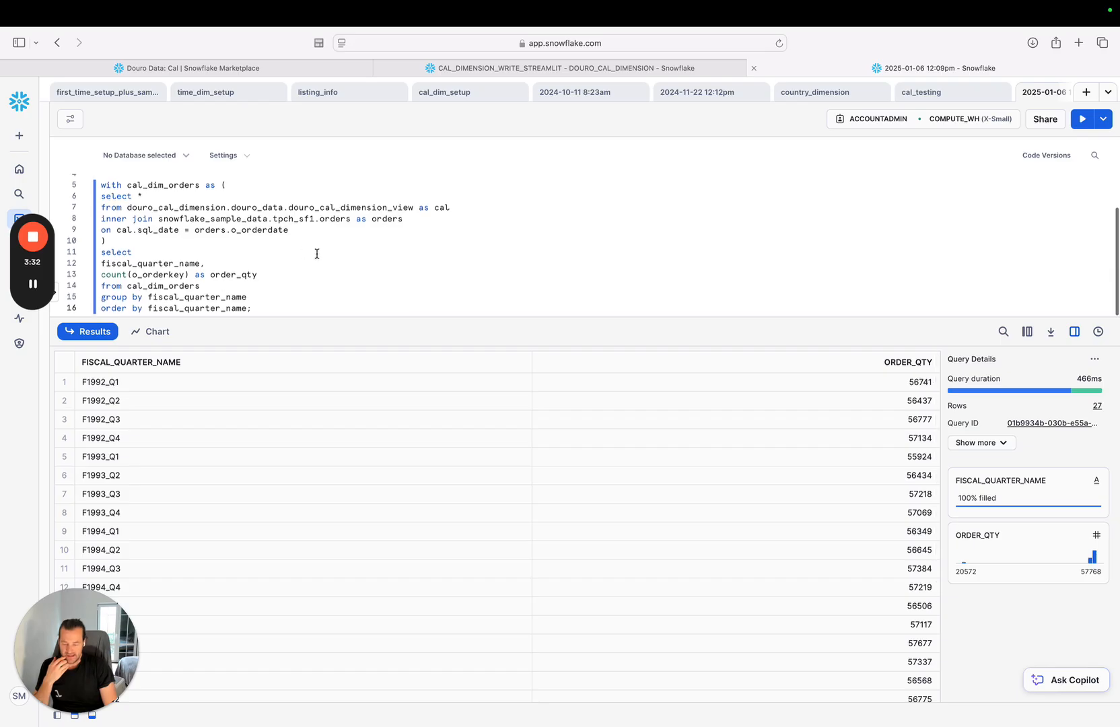
Add fiscal_week_number to the final select list, directly after fiscal_quarter_name.
click(255, 264)
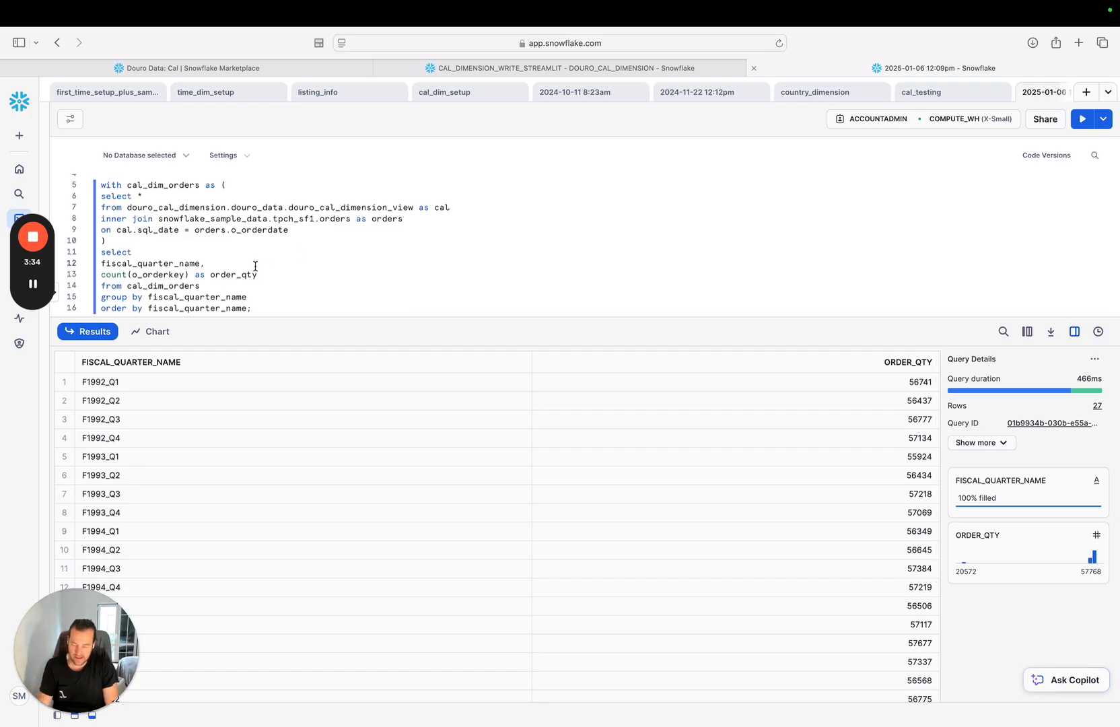
key(Return)
text(fiscal_wee)
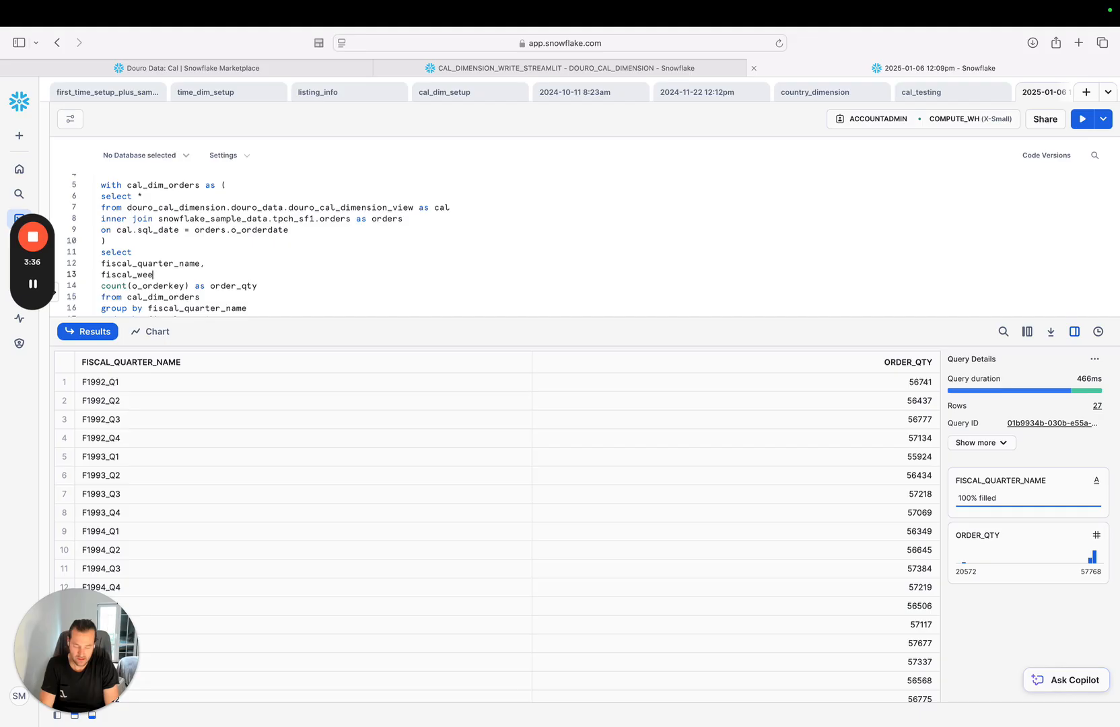
text(k_number,)
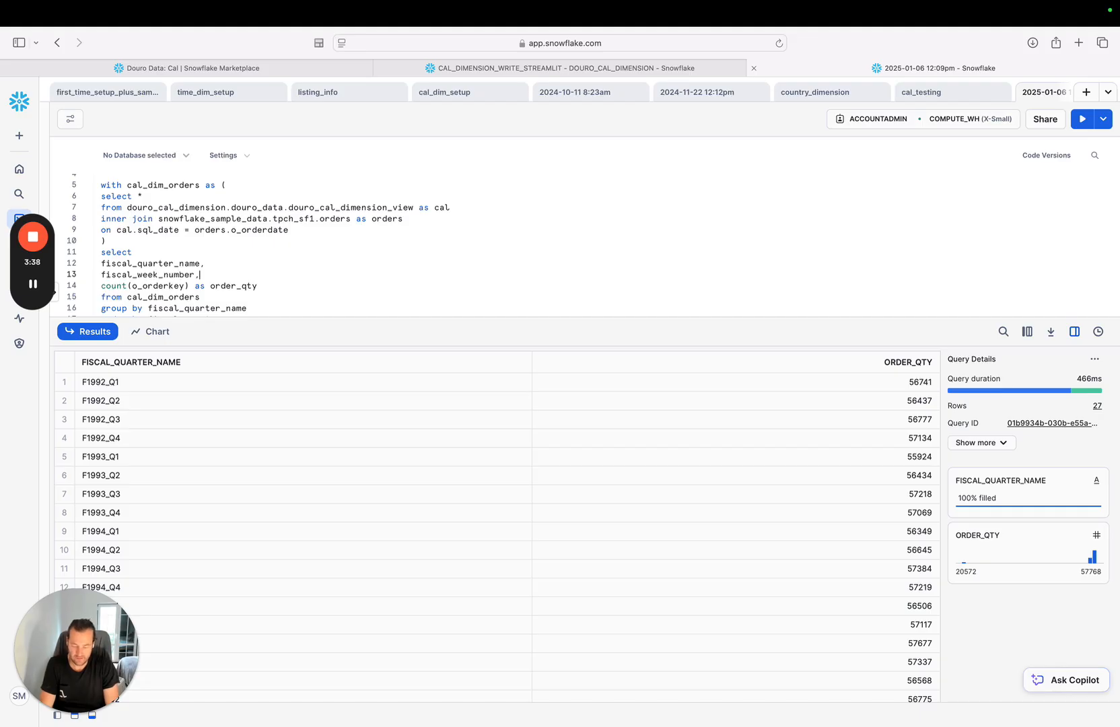
Add fiscal_week_number after fiscal_quarter_name in both the group by and order by clauses.
key(shift+super+Left)
key(Right)
key(Down)
key(Down)
key(Down)
key(super+Right)
text(, fiscal_week_number)
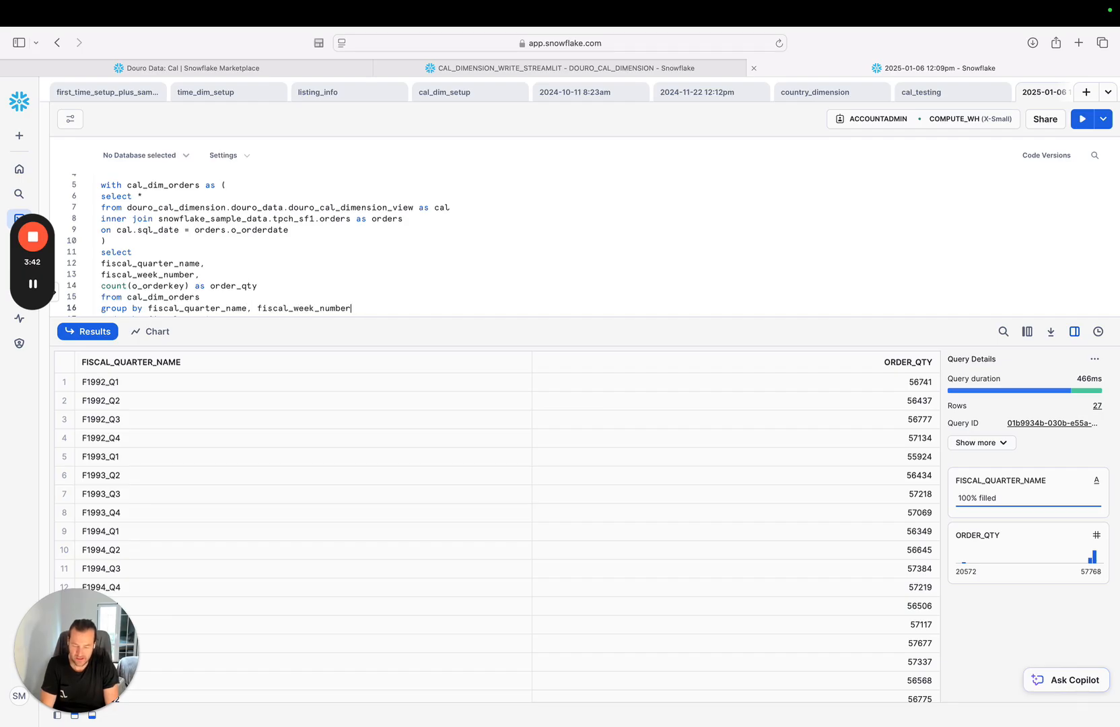
key(Down)
text(, fiscal_week_number)
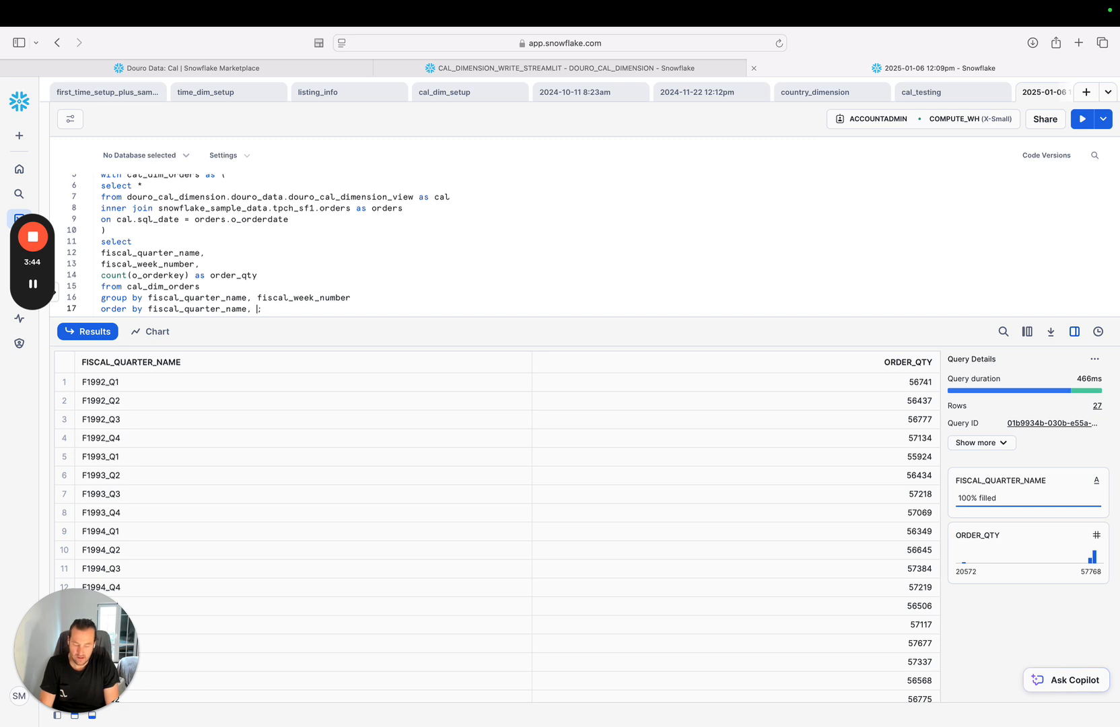
Run the cal_dim_orders query by fiscal quarter and week, and look through the order quantities.
key(super+Right)
key(super+Return)
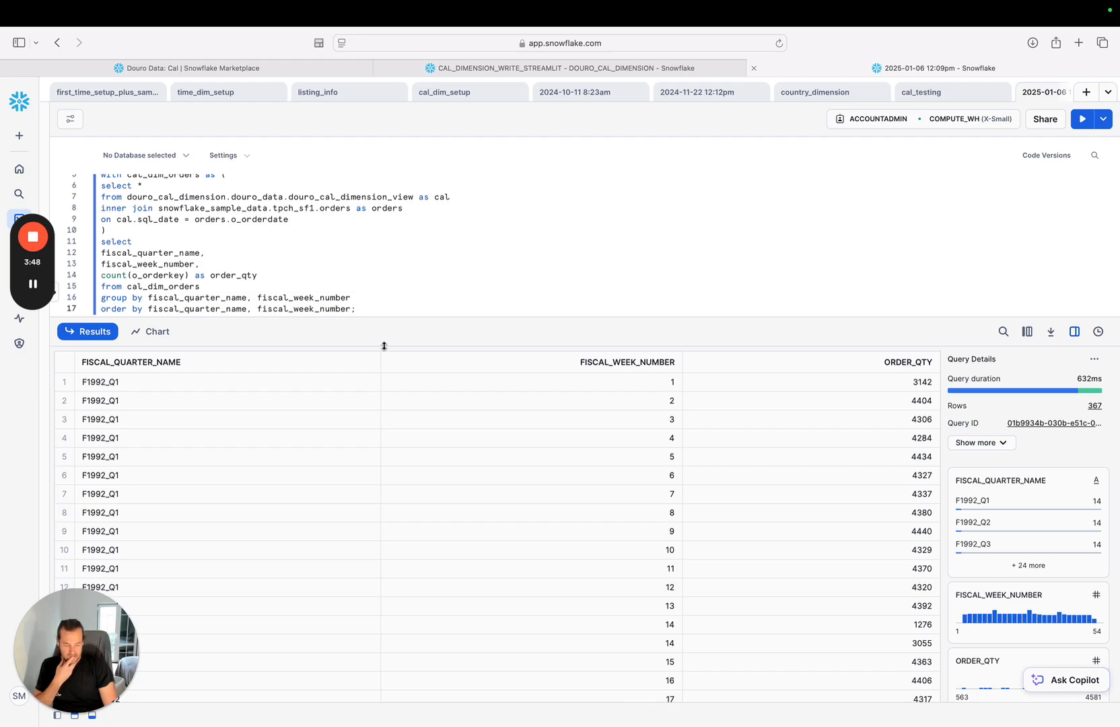
scroll(564, 450, down, 3)
scroll(564, 450, down, 2)
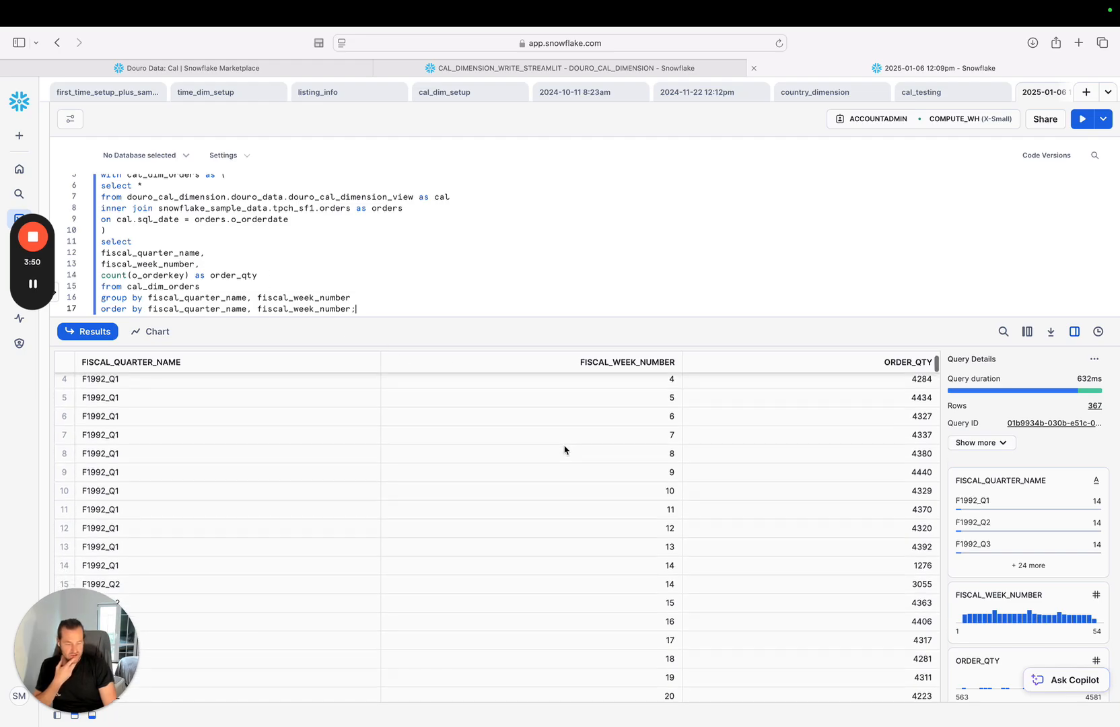